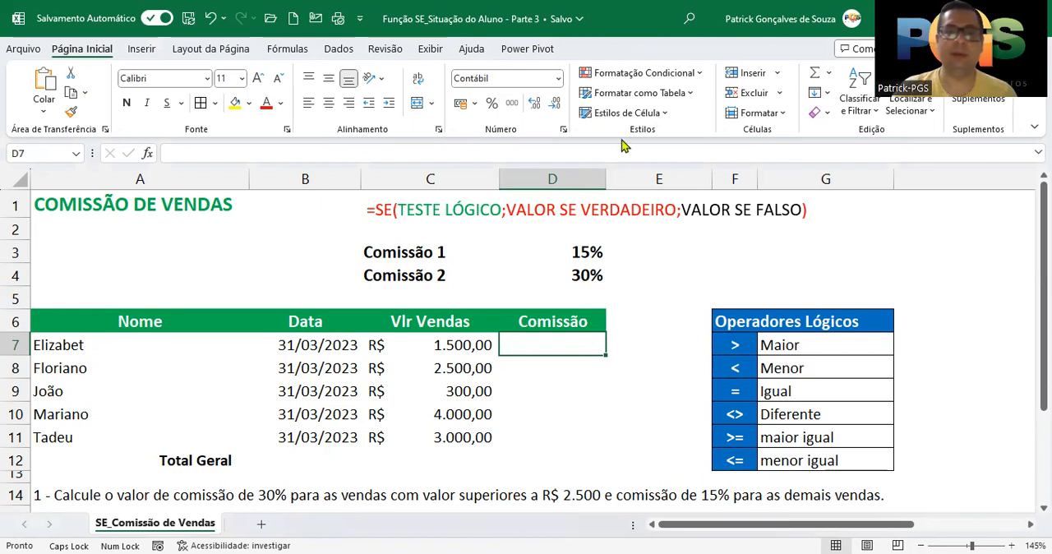
{"action": "left_click_drag", "start_coordinate": [398, 210], "coordinate": [776, 209]}
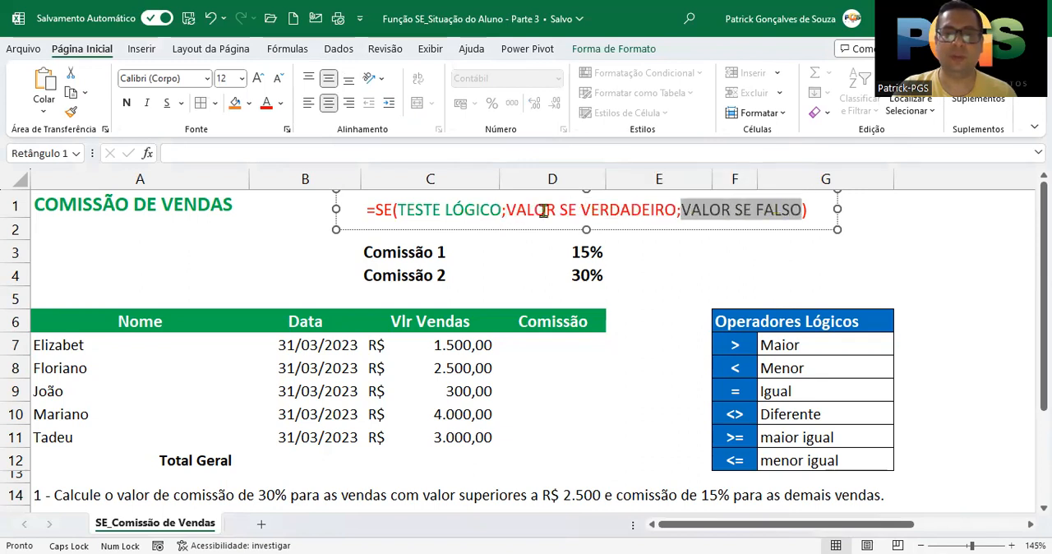
{"action": "left_click_drag", "start_coordinate": [530, 210], "coordinate": [784, 209]}
{"action": "left_click_drag", "start_coordinate": [506, 210], "coordinate": [631, 212]}
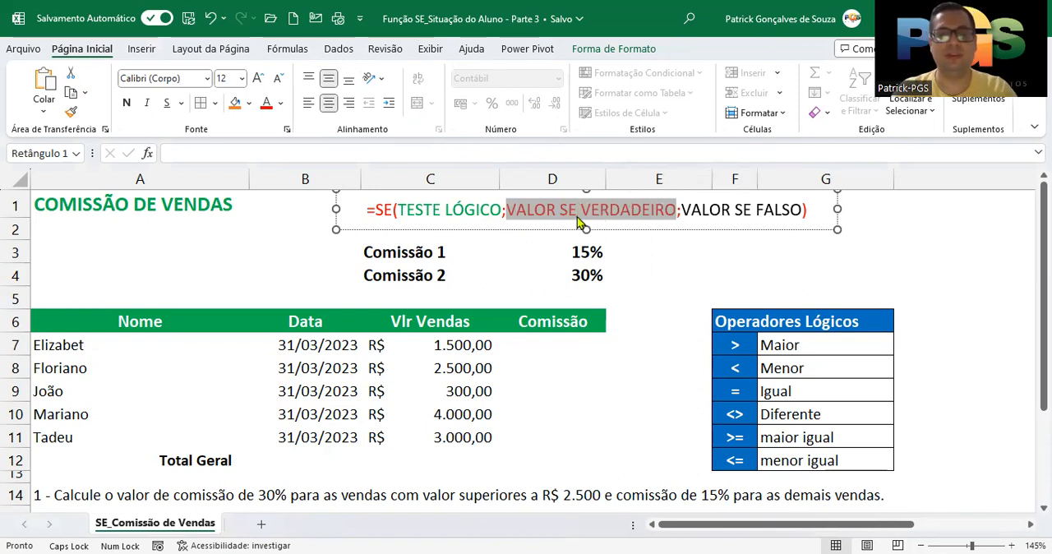
{"action": "left_click_drag", "start_coordinate": [684, 212], "coordinate": [748, 215]}
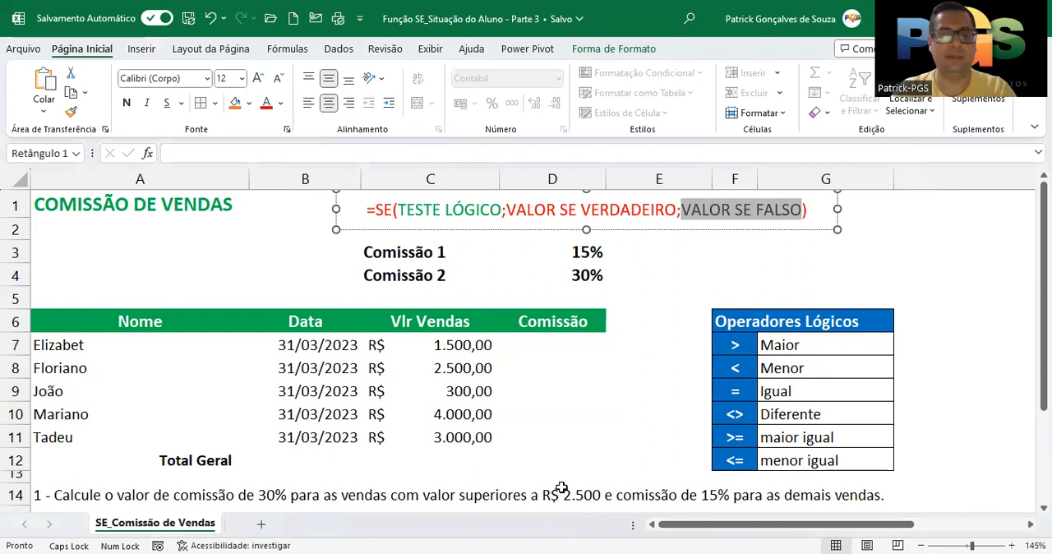
- Start an SE formula in D7 with the logical test C7>2500
{"action": "left_click", "coordinate": [534, 346]}
{"action": "type", "text": "="}
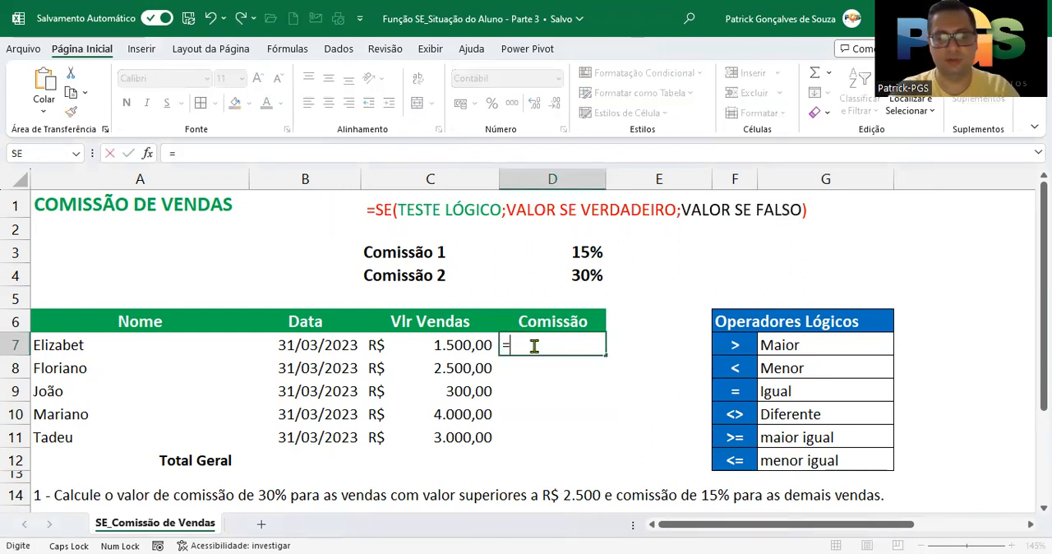
{"action": "type", "text": "SE("}
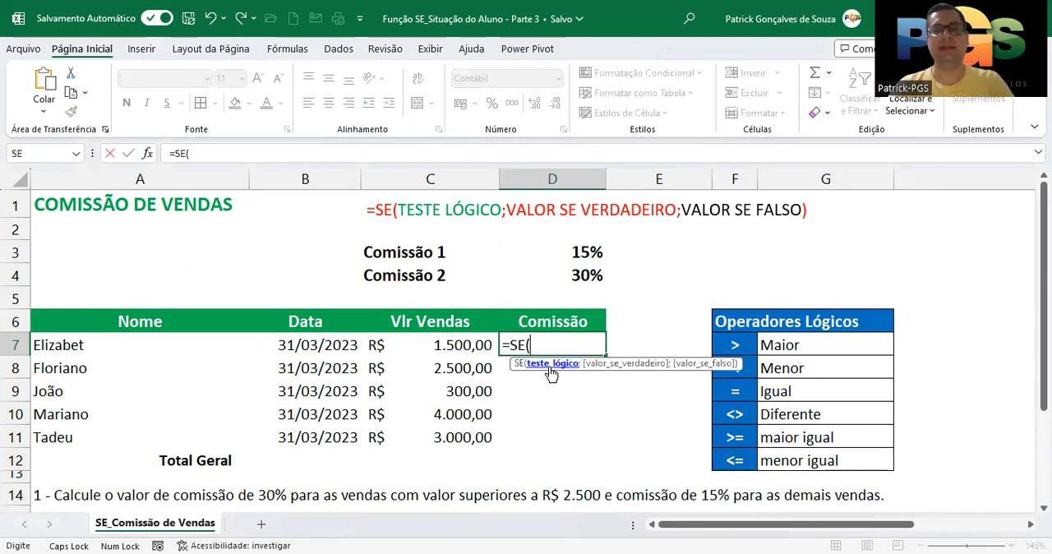
{"action": "left_click", "coordinate": [465, 347]}
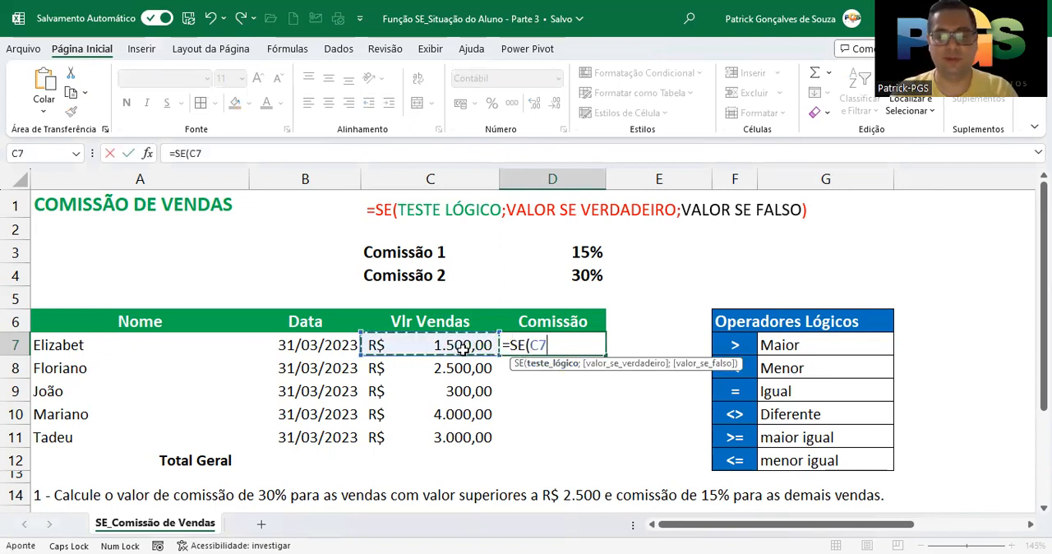
{"action": "type", "text": ">25"}
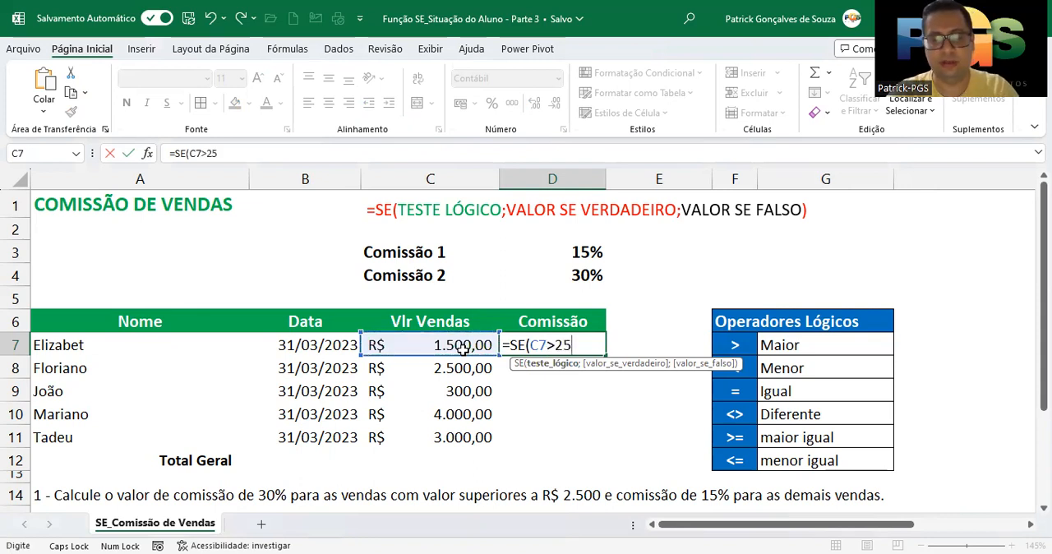
{"action": "type", "text": "00;"}
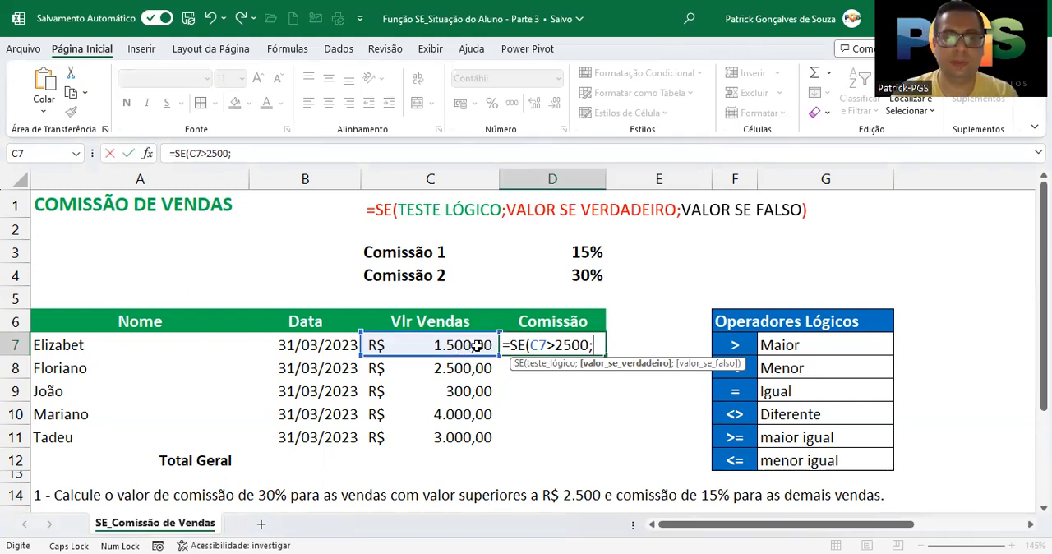
- Complete the D7 formula with C7*30% as the value if true and C7*15% as the value if false
{"action": "left_click", "coordinate": [465, 346]}
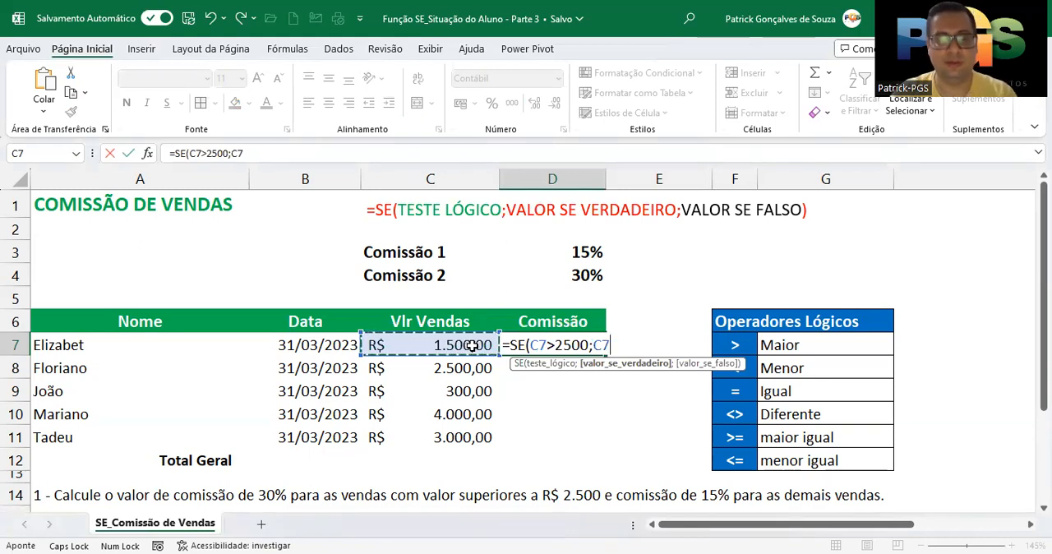
{"action": "type", "text": "*30%"}
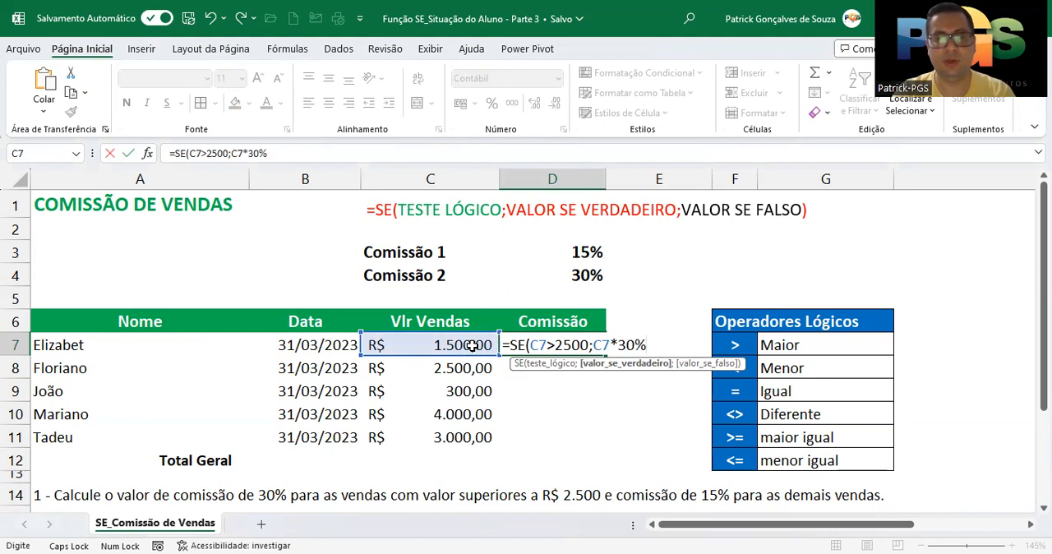
{"action": "type", "text": ";"}
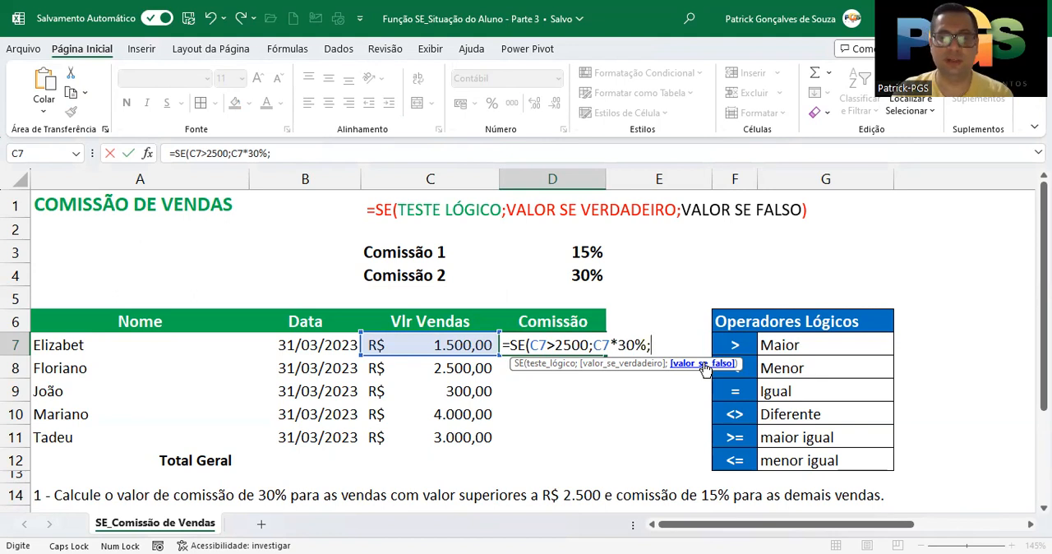
{"action": "left_click", "coordinate": [465, 342]}
{"action": "type", "text": "*"}
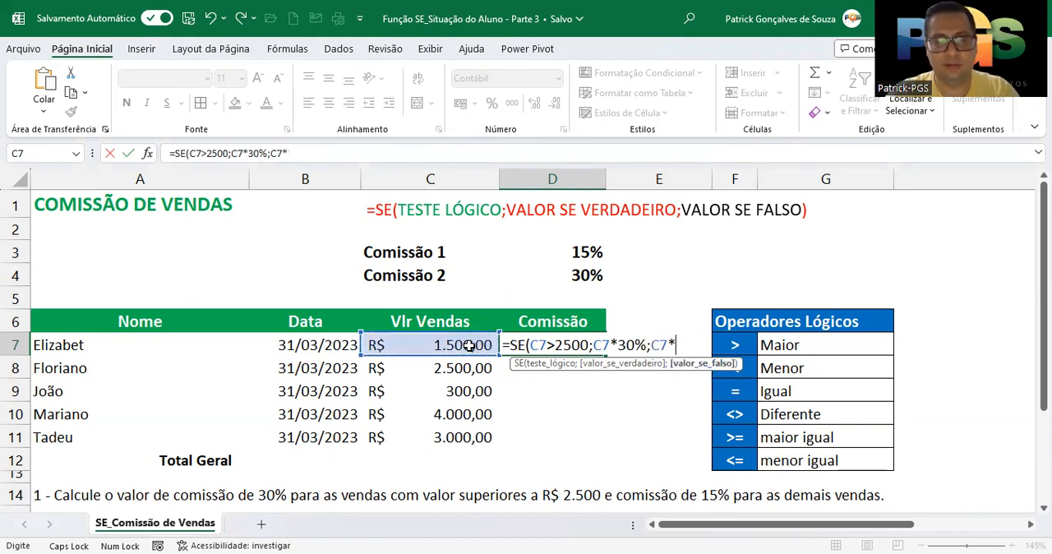
{"action": "type", "text": "15%"}
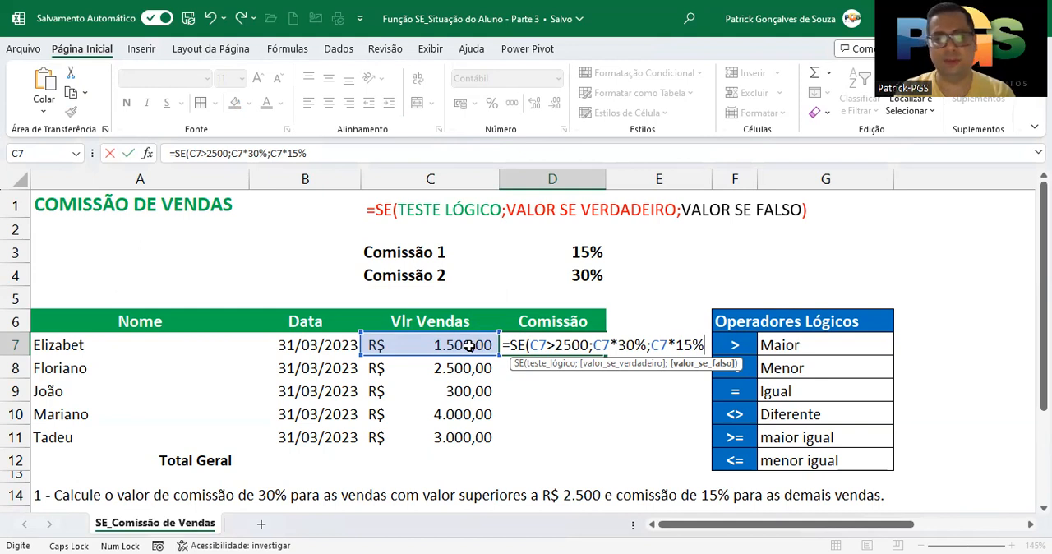
{"action": "key", "text": "Return"}
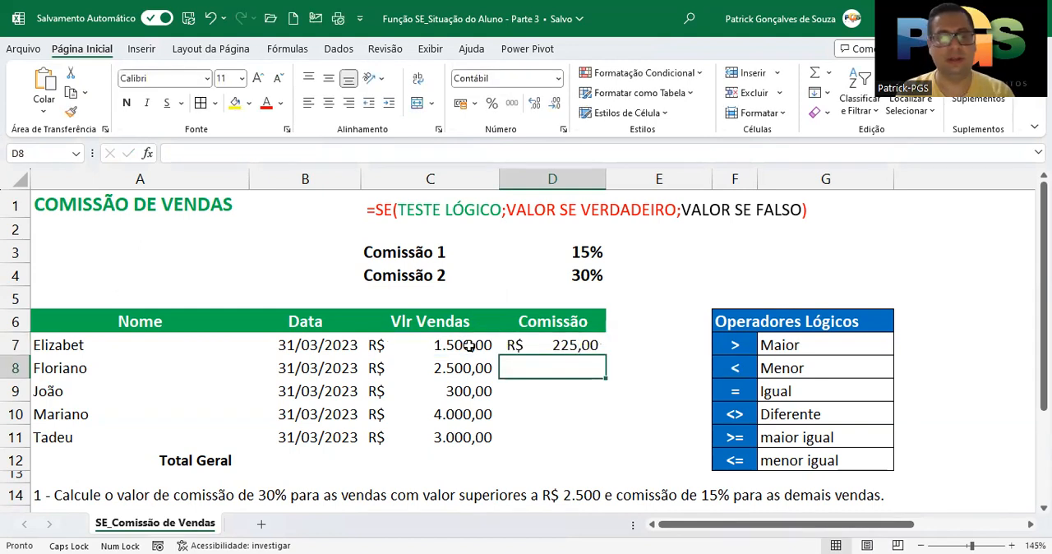
- Fill the commission formula from D7 down through D11
{"action": "left_click", "coordinate": [548, 347]}
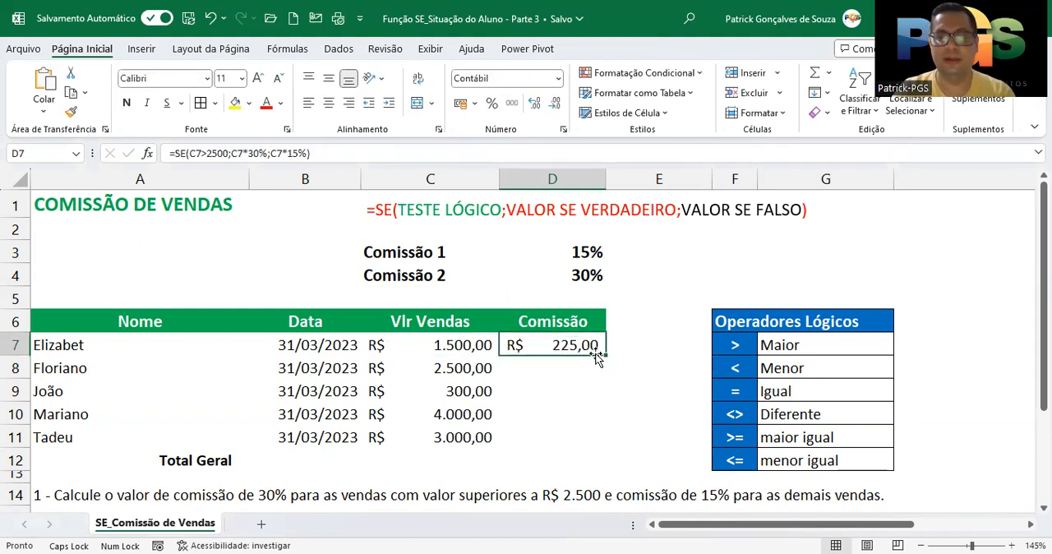
{"action": "left_click_drag", "start_coordinate": [606, 354], "coordinate": [593, 440]}
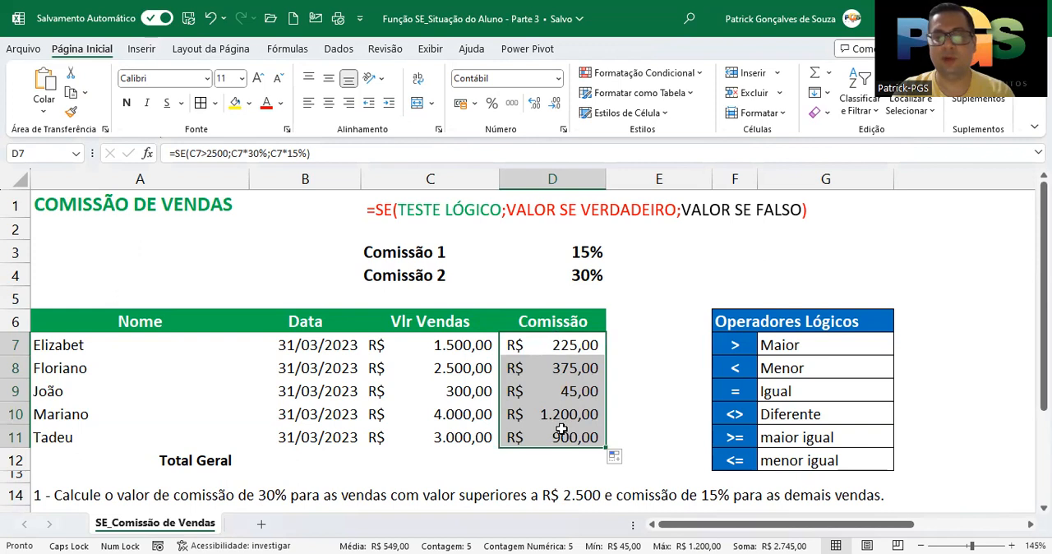
- Check the first commission by calculating =C7*15% in E7, and clear the check cell
{"action": "left_click", "coordinate": [626, 336]}
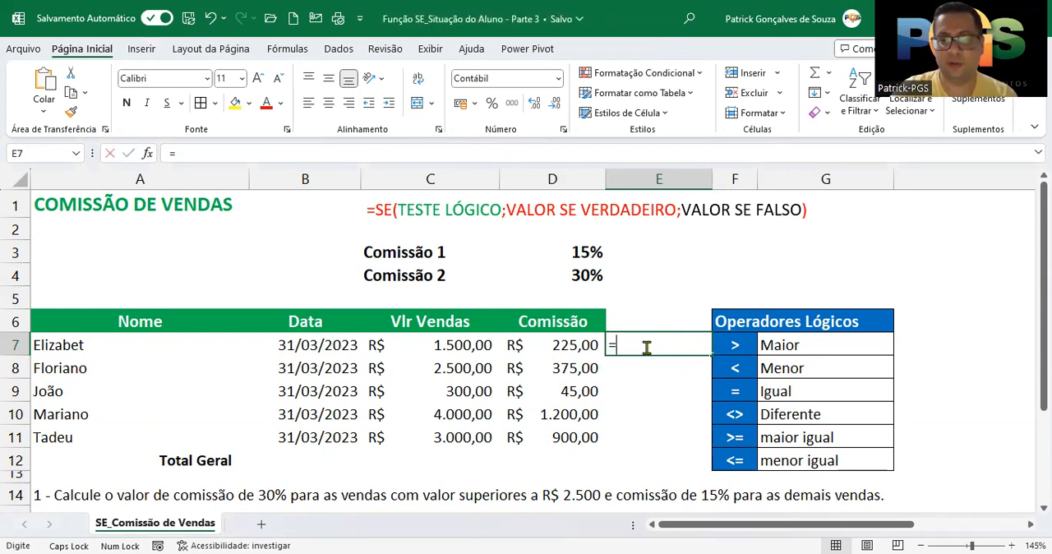
{"action": "type", "text": "="}
{"action": "left_click", "coordinate": [451, 344]}
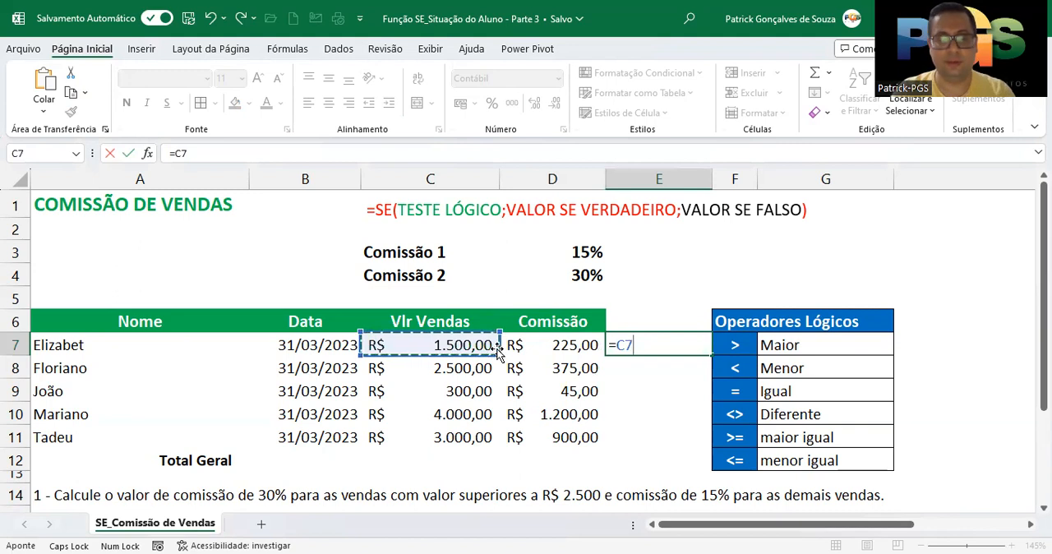
{"action": "type", "text": "*"}
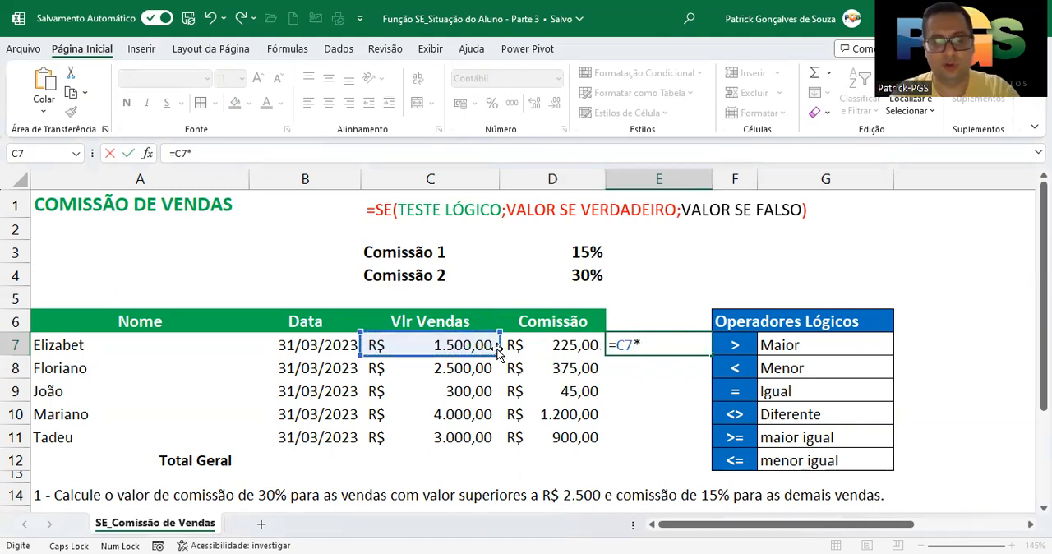
{"action": "type", "text": "15%"}
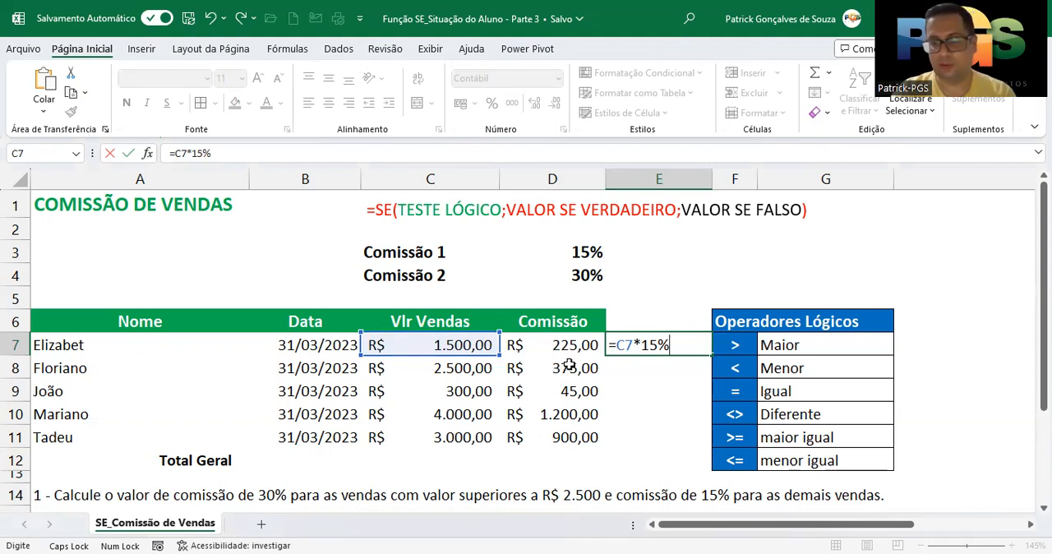
{"action": "key", "text": "Return"}
{"action": "left_click", "coordinate": [664, 344]}
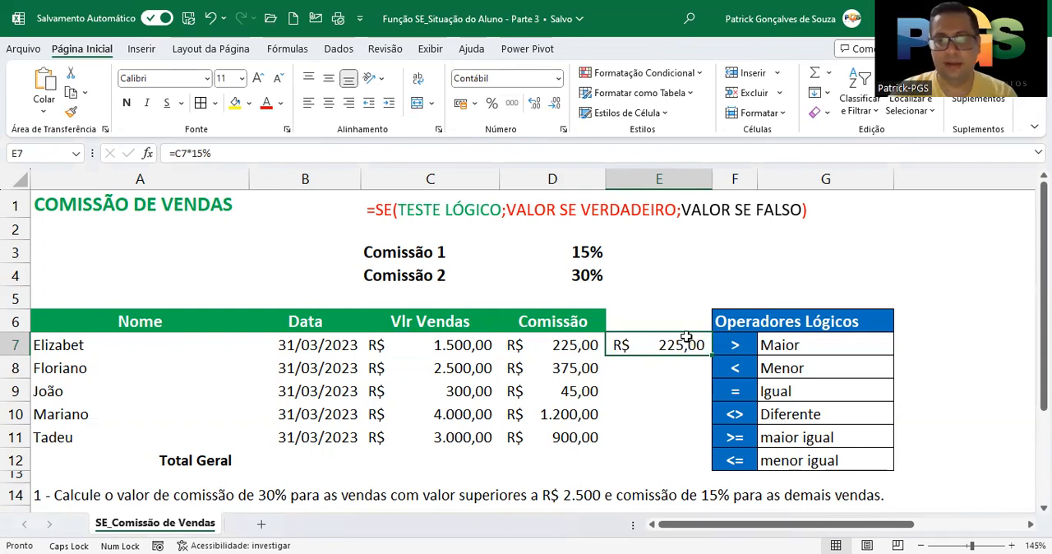
{"action": "key", "text": "Delete"}
- Check the commission in row 10 by calculating =C10*30% in E10, and clear the check cell
{"action": "left_click", "coordinate": [639, 413]}
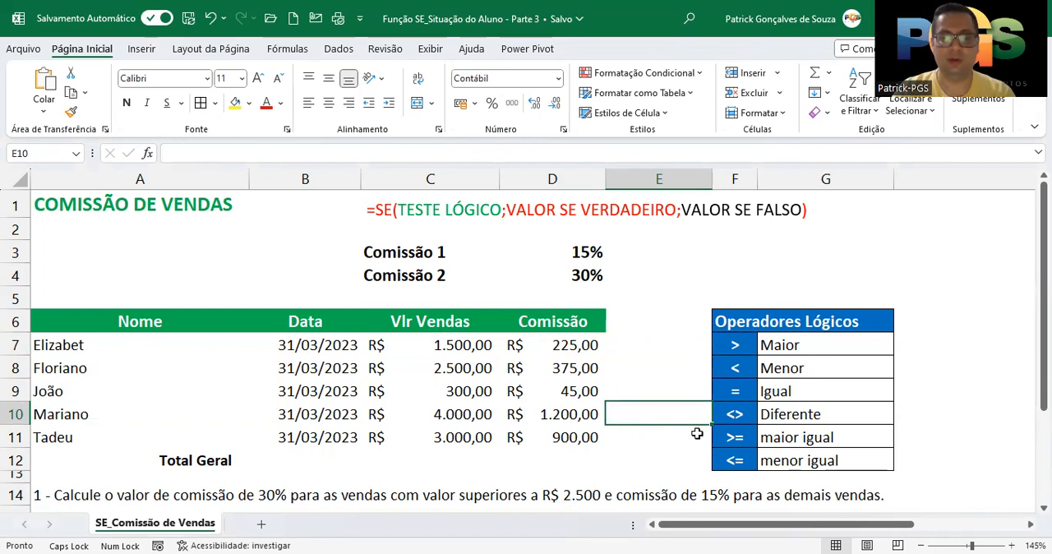
{"action": "type", "text": "="}
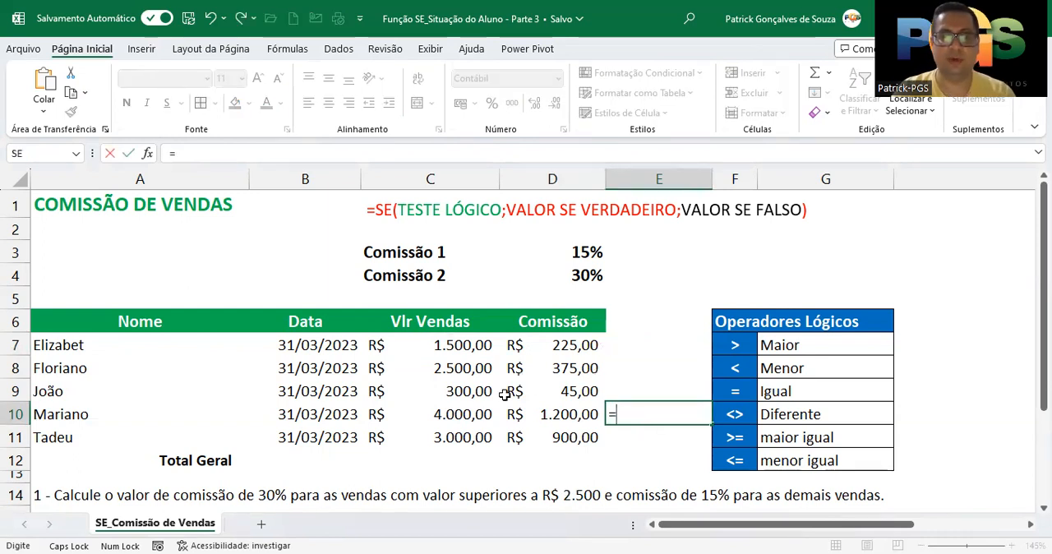
{"action": "left_click", "coordinate": [476, 412]}
{"action": "type", "text": "*"}
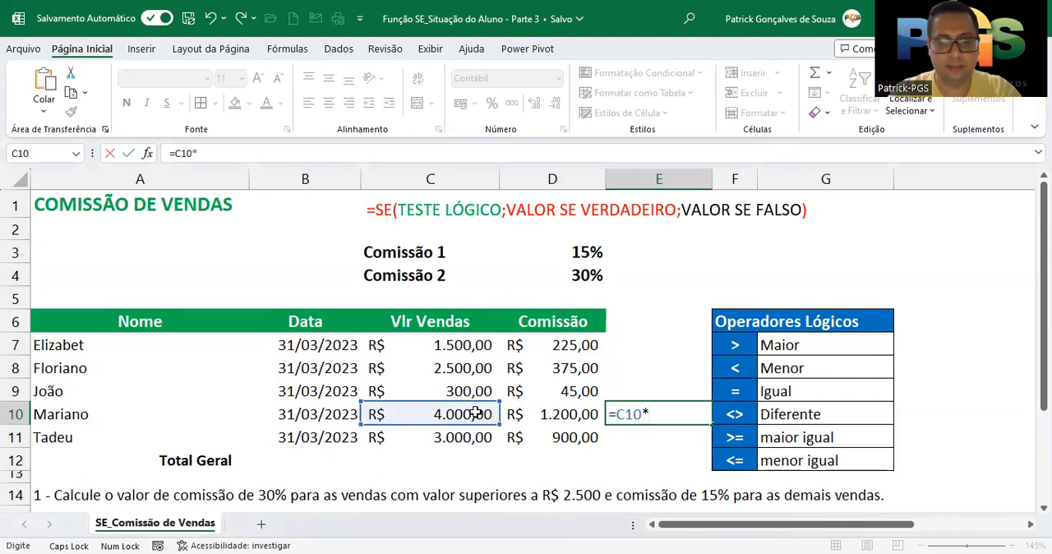
{"action": "type", "text": "30%"}
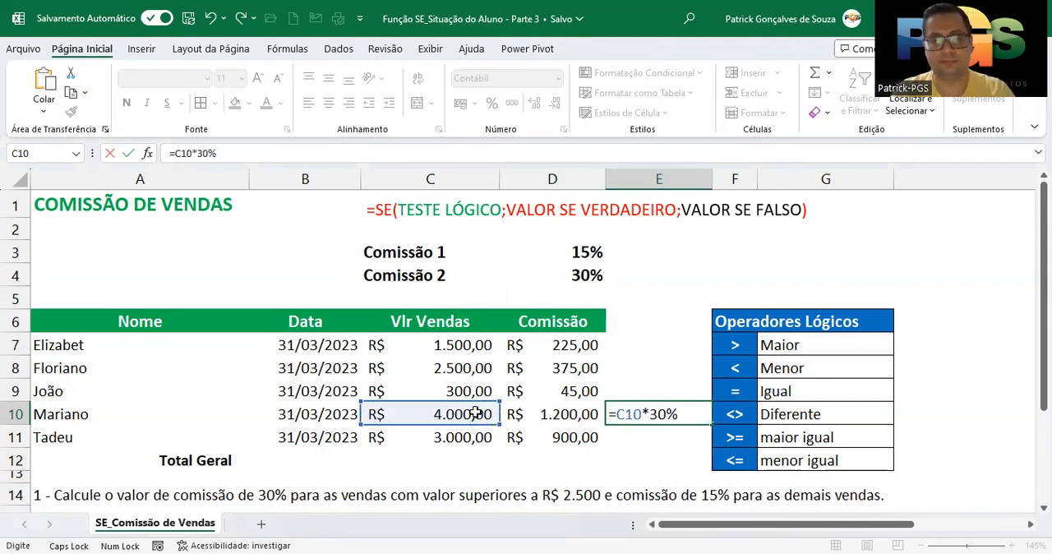
{"action": "key", "text": "Return"}
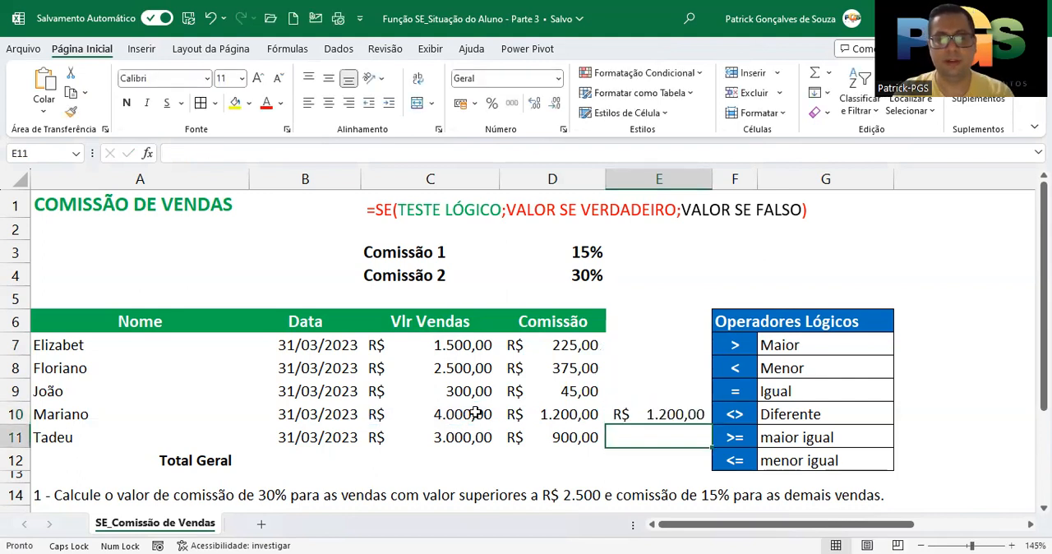
{"action": "left_click", "coordinate": [635, 414]}
{"action": "key", "text": "Delete"}
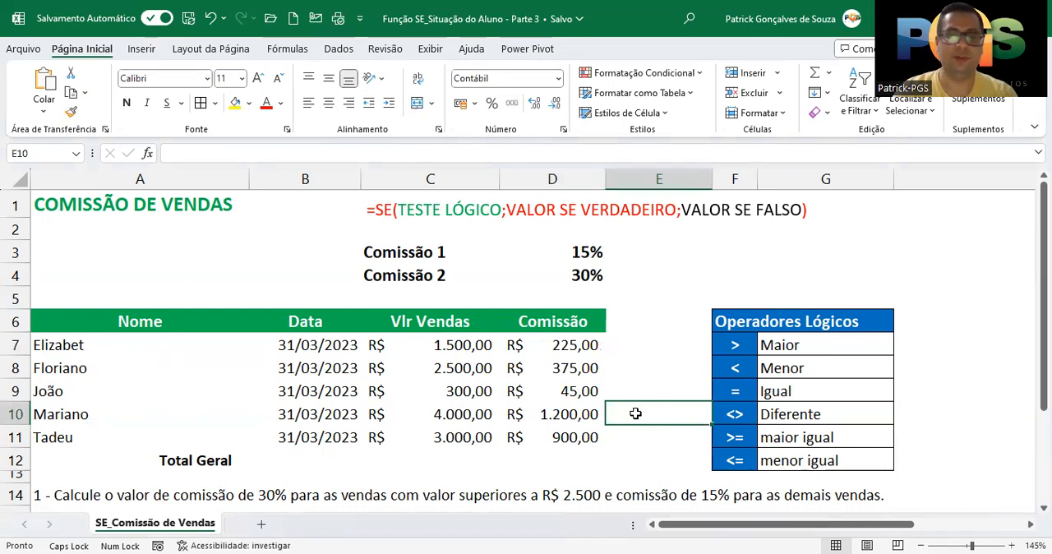
- Sum the Vlr Vendas and Comissão columns in the Total Geral row, cells C12:D12
{"action": "left_click_drag", "start_coordinate": [567, 346], "coordinate": [563, 437]}
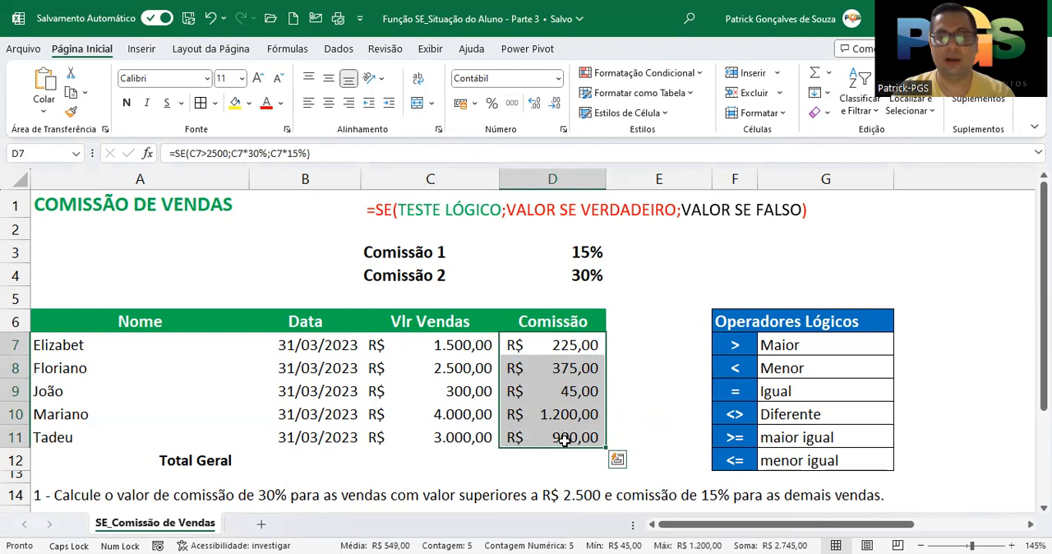
{"action": "left_click_drag", "start_coordinate": [460, 453], "coordinate": [562, 453]}
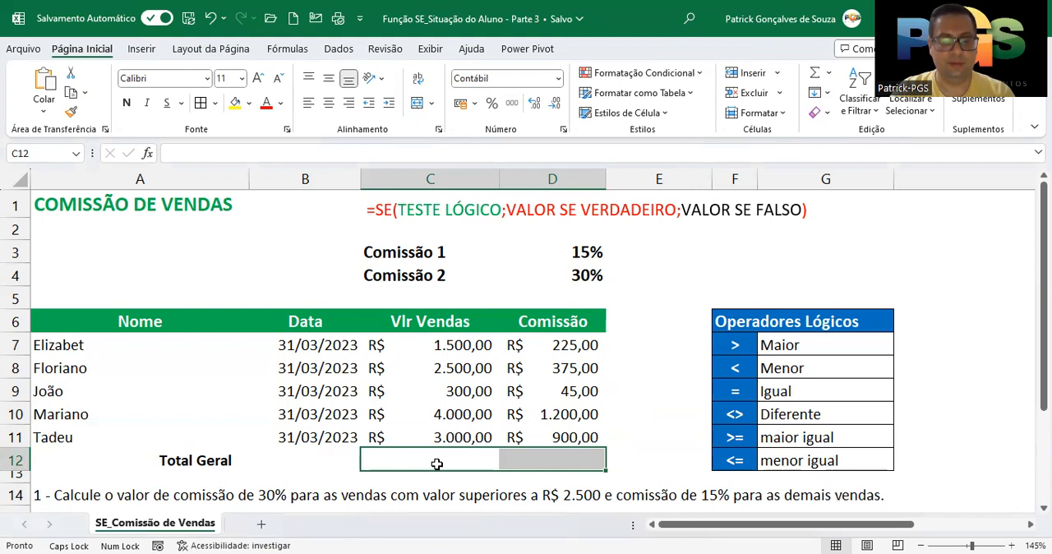
{"action": "key", "text": "alt+equal"}
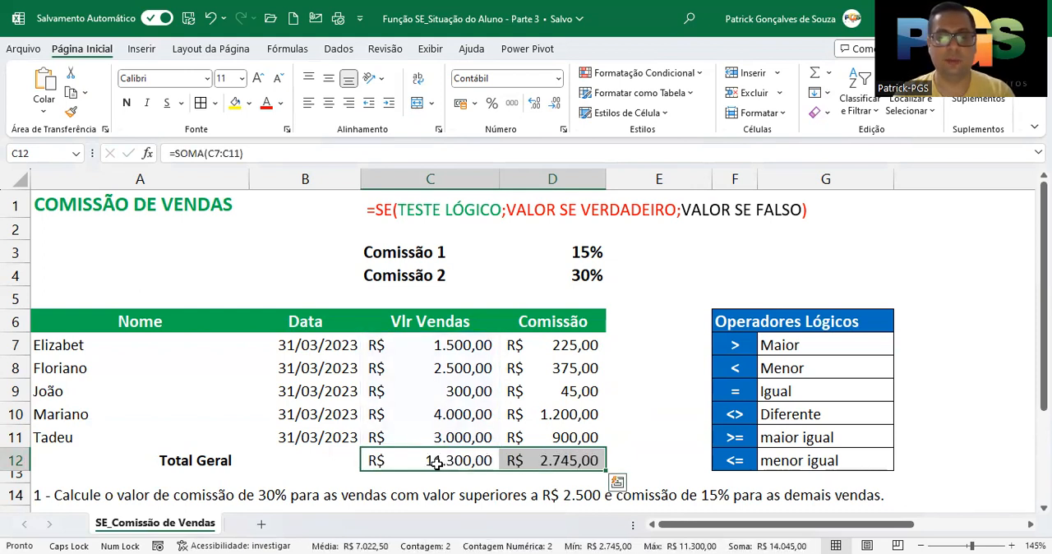
- Format the totals in C12:D12 as bold, italic and underlined
{"action": "key", "text": "ctrl+n"}
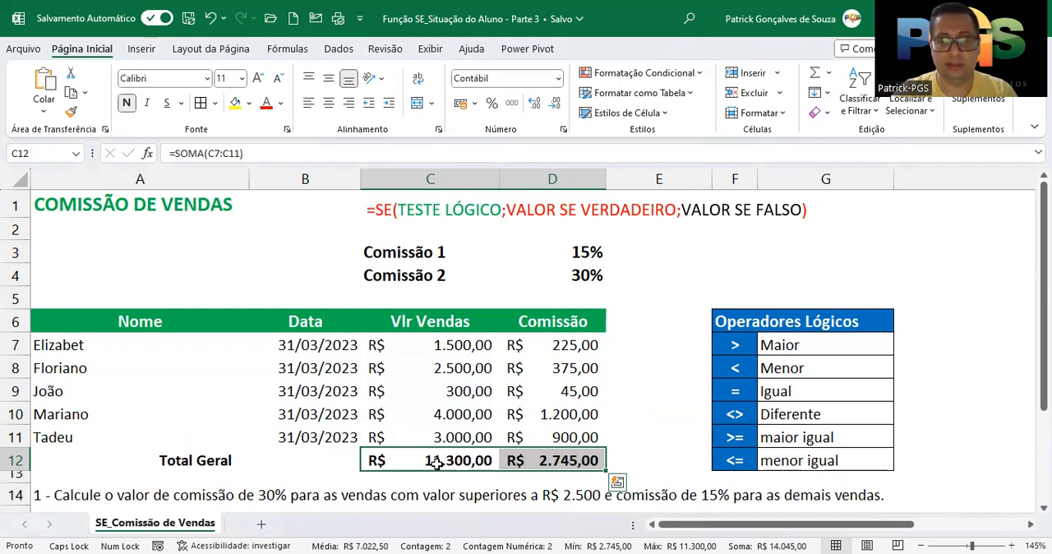
{"action": "key", "text": "ctrl+i"}
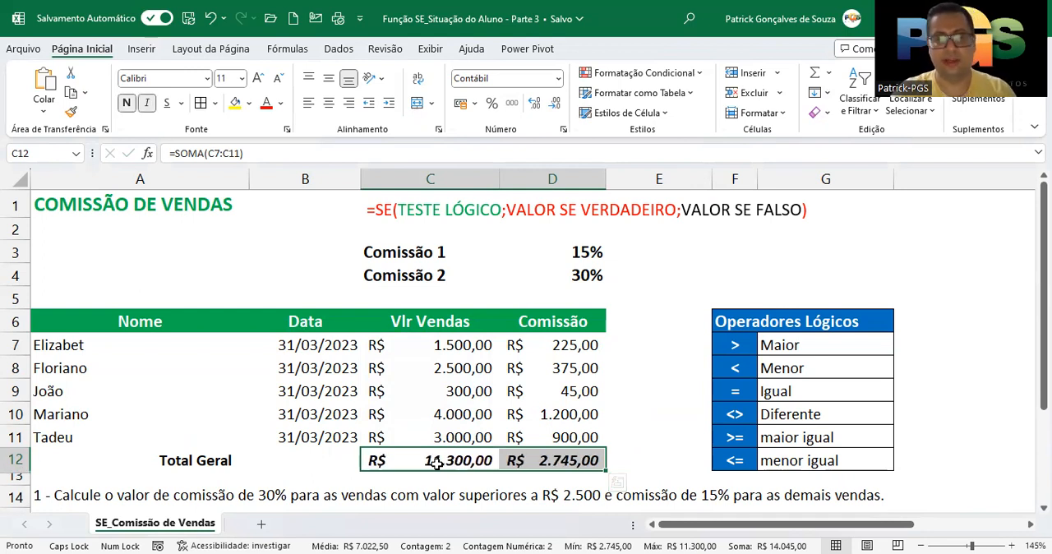
{"action": "key", "text": "ctrl+s"}
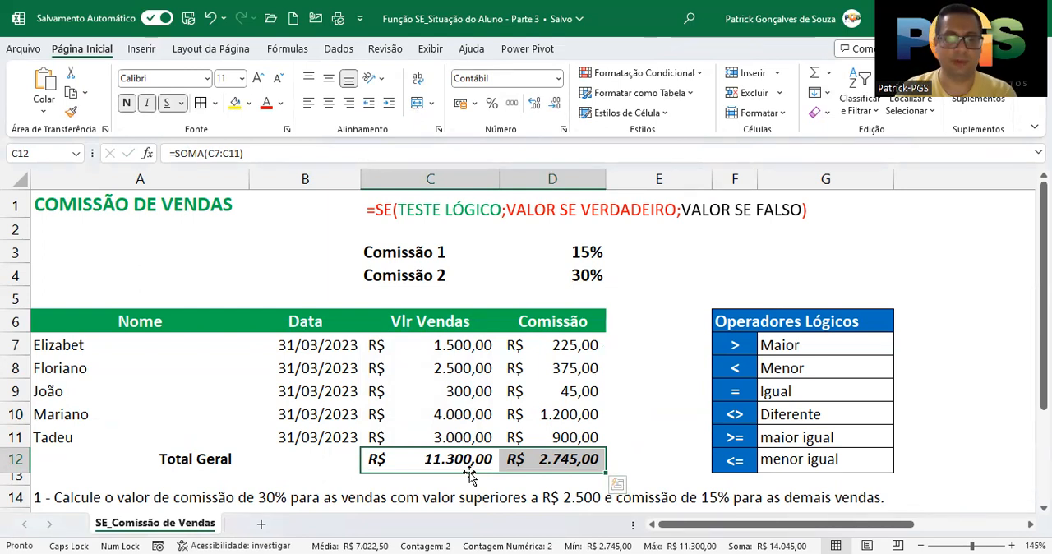
{"action": "left_click", "coordinate": [623, 367]}
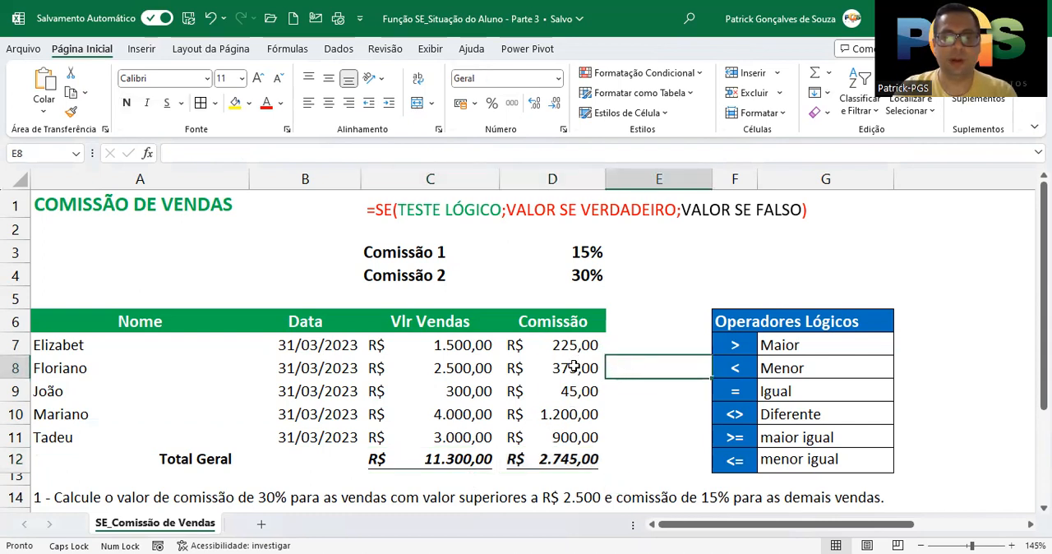
- Review the commission column D7:D11 and display the formula in D7
{"action": "left_click_drag", "start_coordinate": [575, 344], "coordinate": [564, 434]}
{"action": "left_click", "coordinate": [565, 341]}
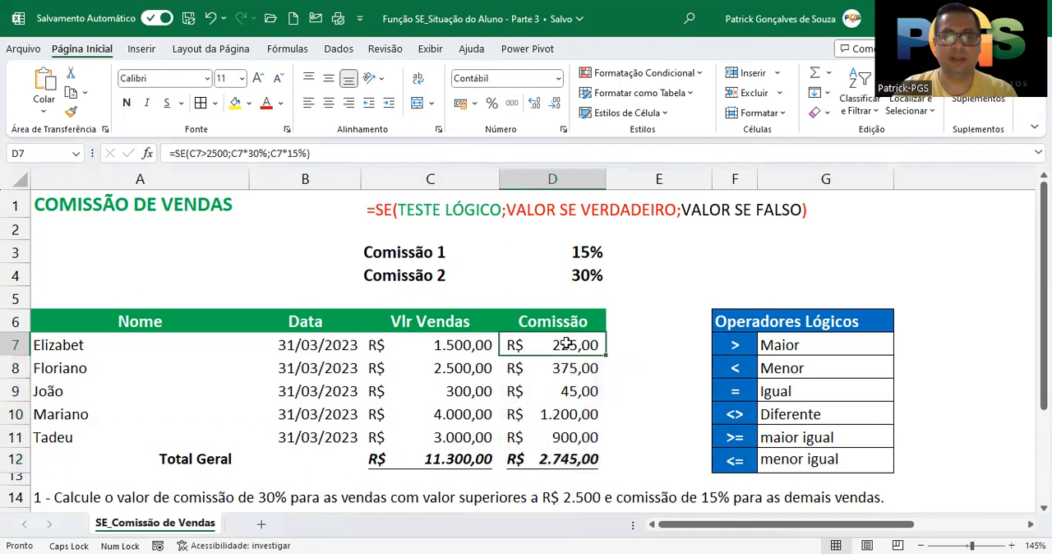
- Replace the 30% in the D7 commission formula with a reference to the Comissão 2 rate in D4
{"action": "left_click", "coordinate": [267, 153]}
{"action": "left_click_drag", "start_coordinate": [267, 153], "coordinate": [303, 153]}
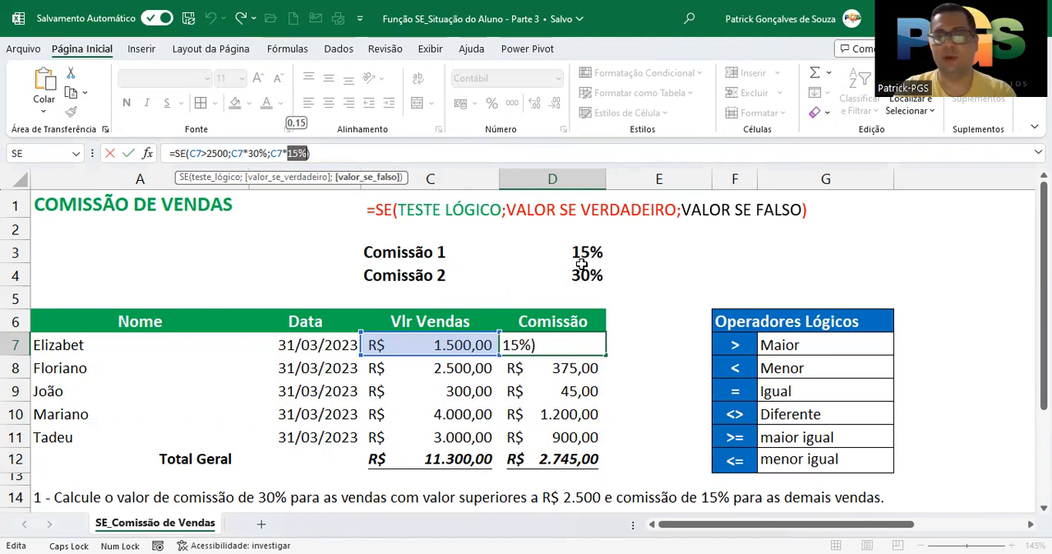
{"action": "left_click", "coordinate": [268, 153]}
{"action": "key", "text": "BackSpace"}
{"action": "key", "text": "BackSpace"}
{"action": "key", "text": "BackSpace"}
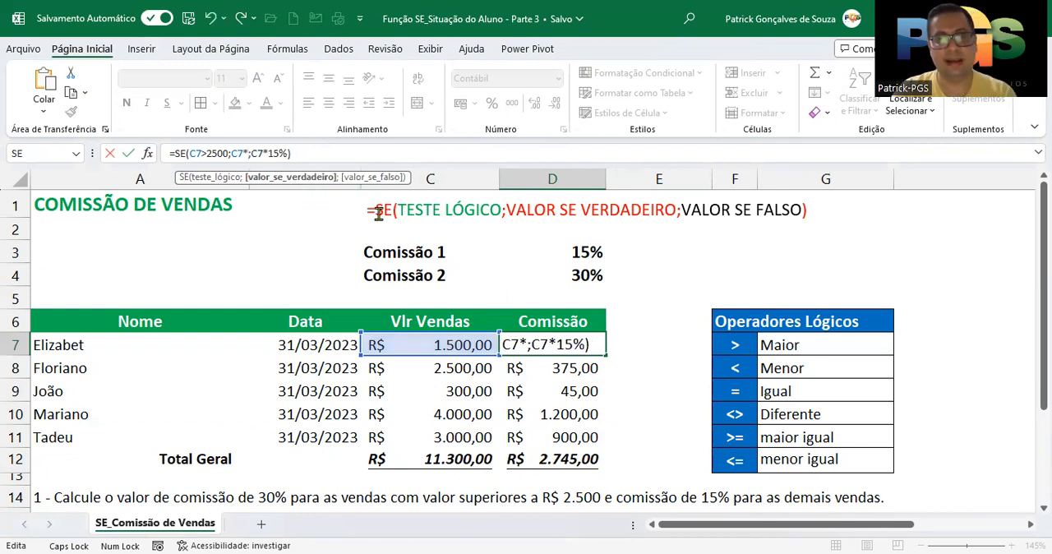
{"action": "left_click", "coordinate": [561, 275]}
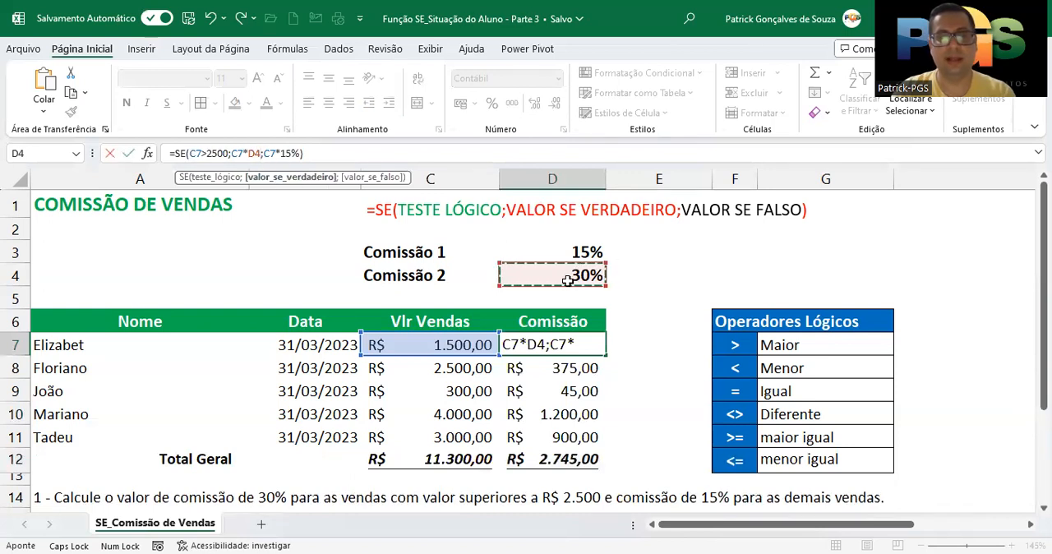
- Replace the 15% in the D7 formula with a reference to D3, giving =SE(C7>2500;C7*D4;C7*D3)
{"action": "left_click", "coordinate": [300, 153]}
{"action": "key", "text": "BackSpace"}
{"action": "key", "text": "BackSpace"}
{"action": "key", "text": "BackSpace"}
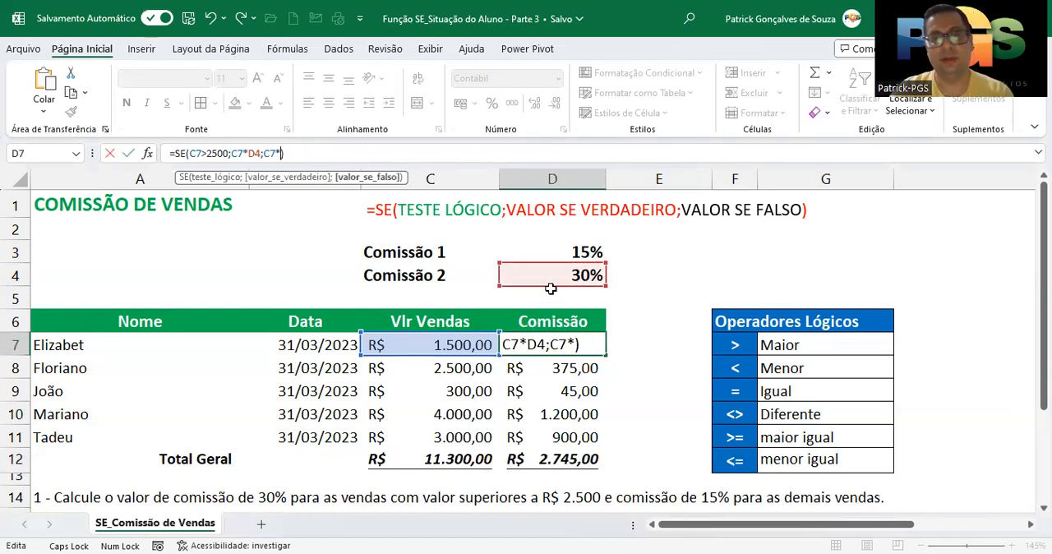
{"action": "left_click", "coordinate": [567, 250]}
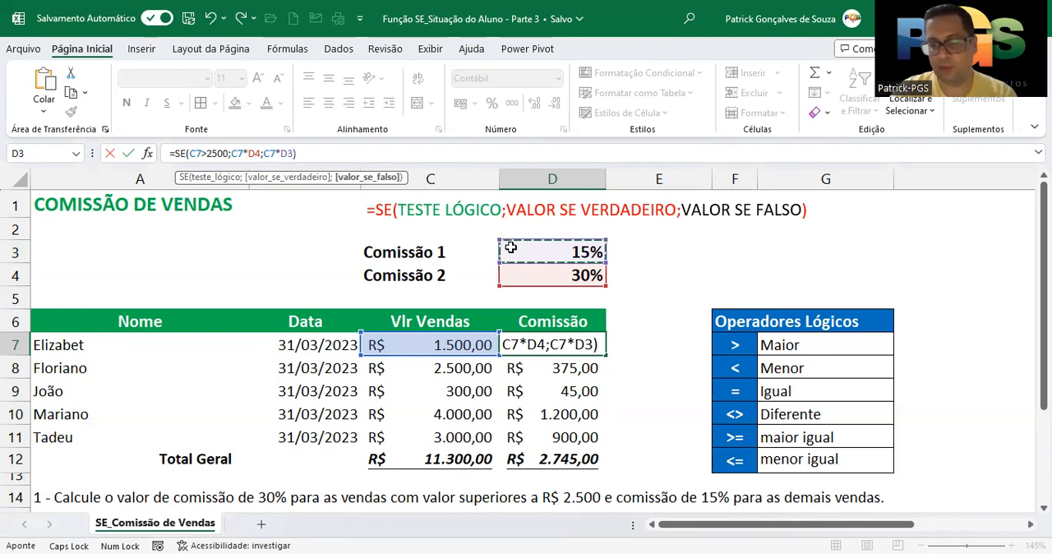
{"action": "key", "text": "Return"}
- Review the D4 and D3 rate references inside the D7 formula
{"action": "double_click", "coordinate": [567, 345]}
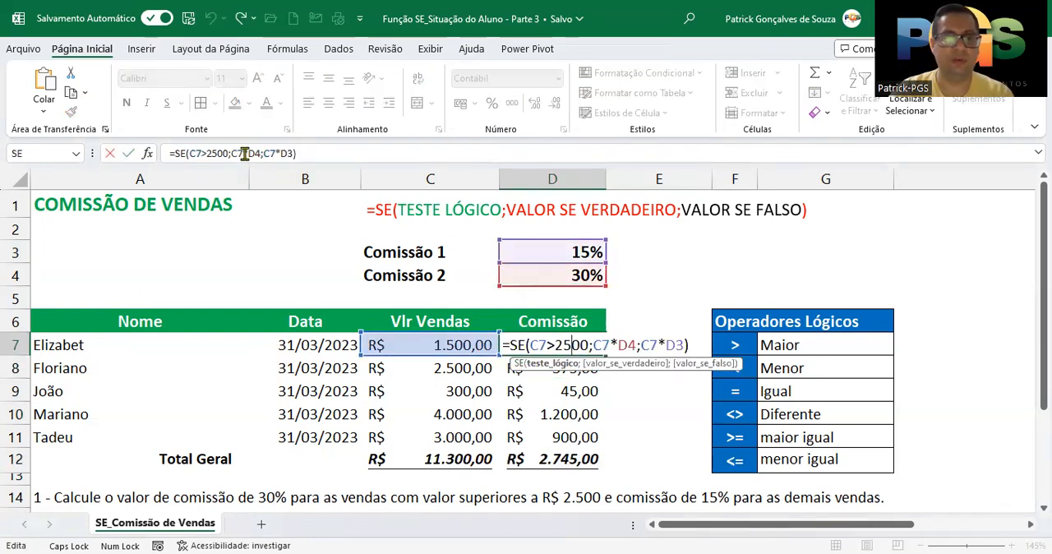
{"action": "left_click_drag", "start_coordinate": [249, 153], "coordinate": [259, 154]}
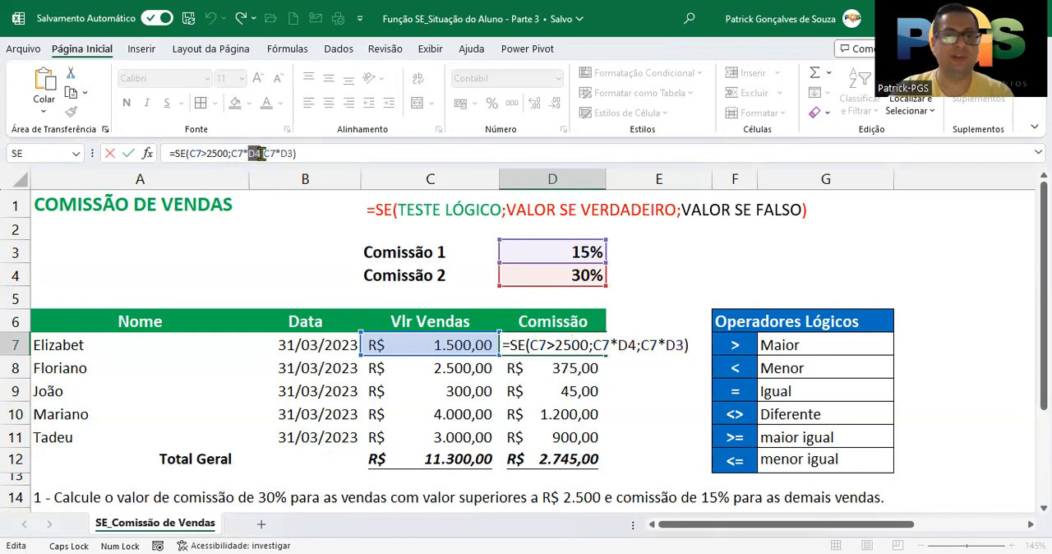
{"action": "double_click", "coordinate": [287, 154]}
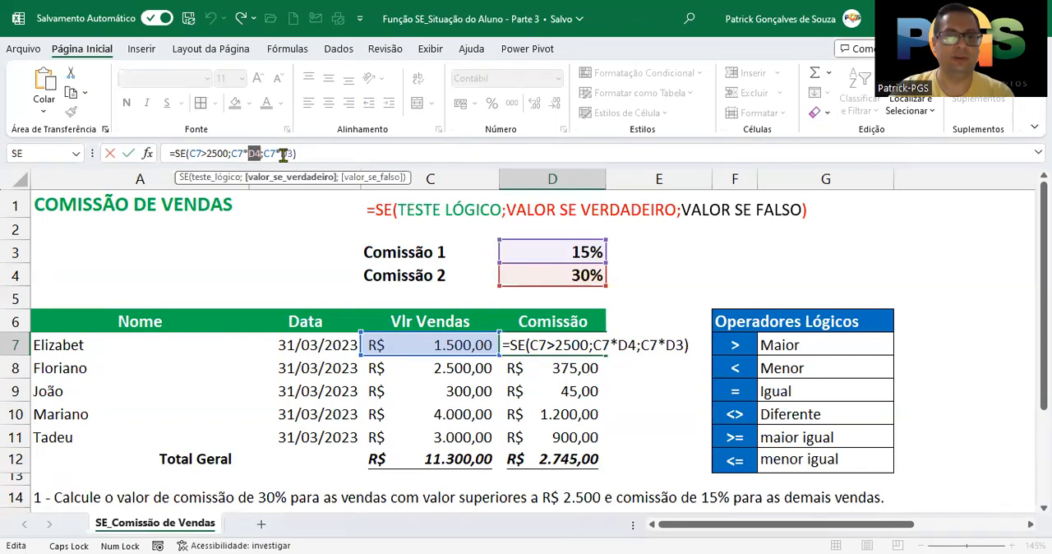
{"action": "double_click", "coordinate": [255, 154]}
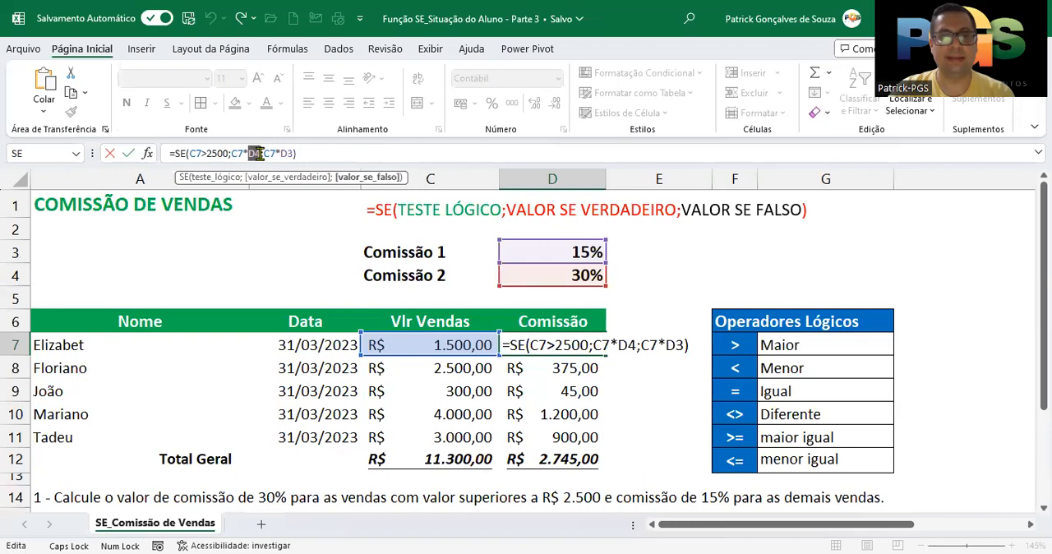
{"action": "double_click", "coordinate": [288, 153]}
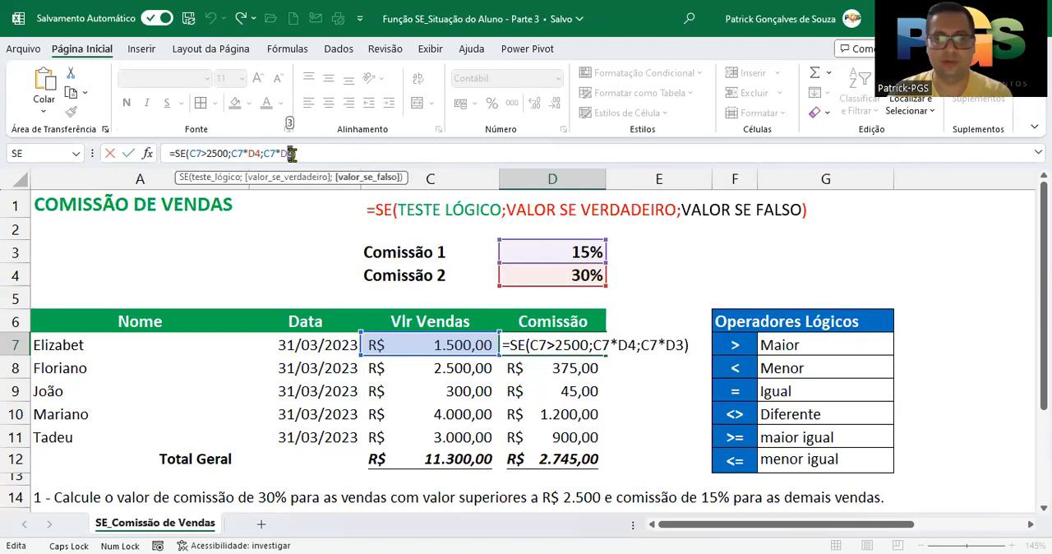
{"action": "key", "text": "Return"}
- Try to fill the D7 formula down through D10, and inspect the copied formula in D9
{"action": "left_click", "coordinate": [575, 345]}
{"action": "left_click_drag", "start_coordinate": [606, 355], "coordinate": [594, 416]}
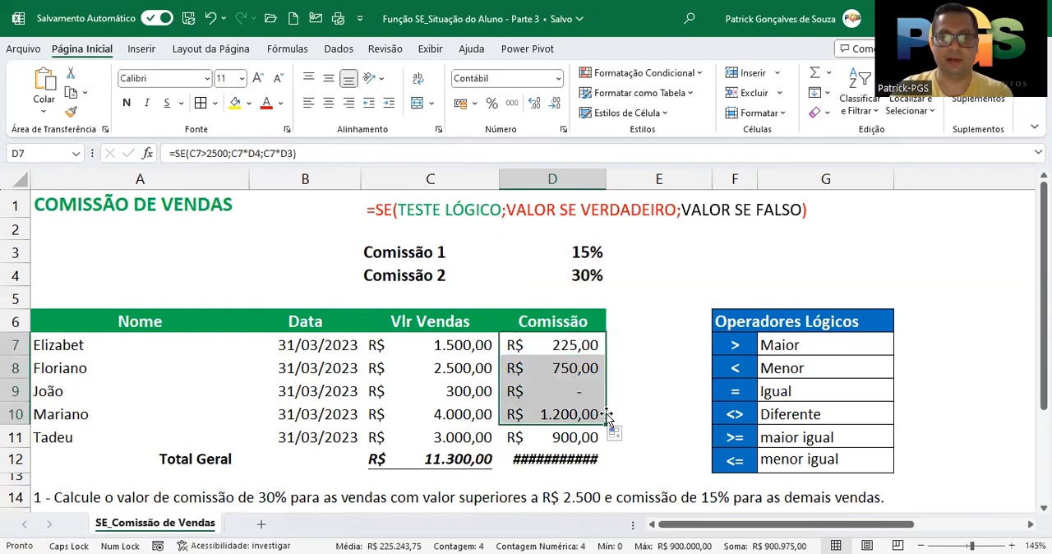
{"action": "left_click", "coordinate": [575, 394]}
{"action": "key", "text": "Down"}
{"action": "double_click", "coordinate": [579, 392]}
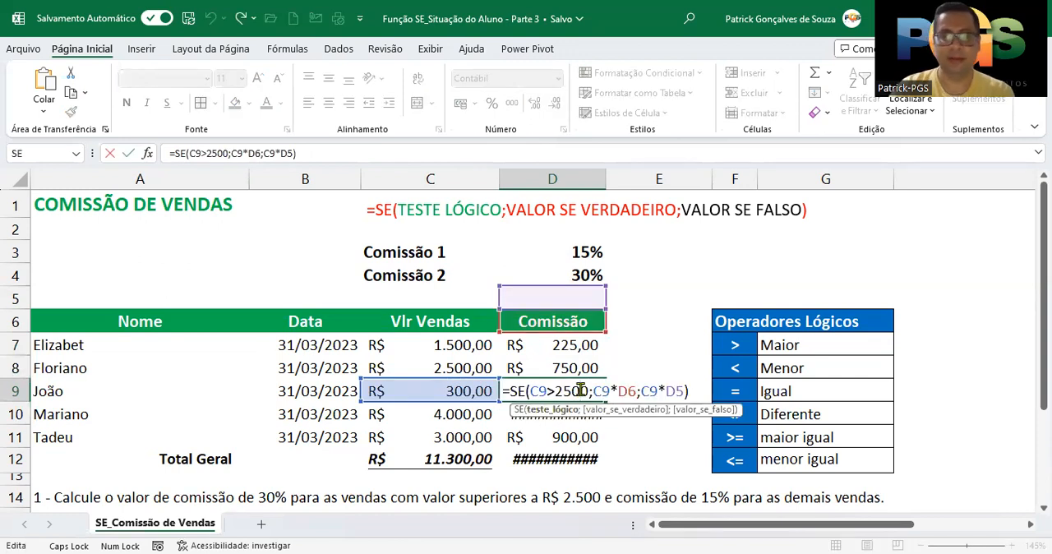
{"action": "key", "text": "Return"}
- Compare the rate references in the D7 formula with those in the D9 copy
{"action": "double_click", "coordinate": [581, 345]}
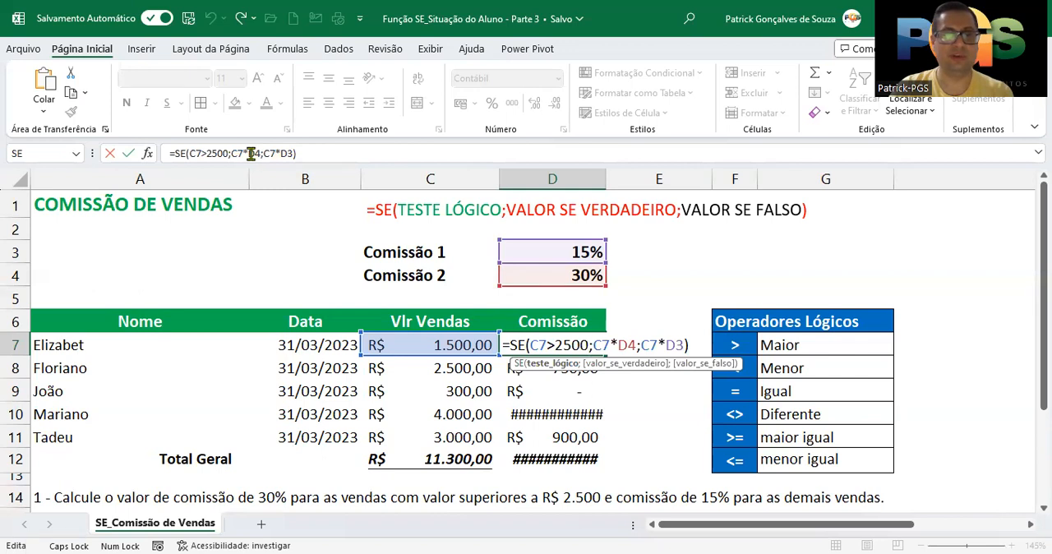
{"action": "left_click", "coordinate": [308, 157]}
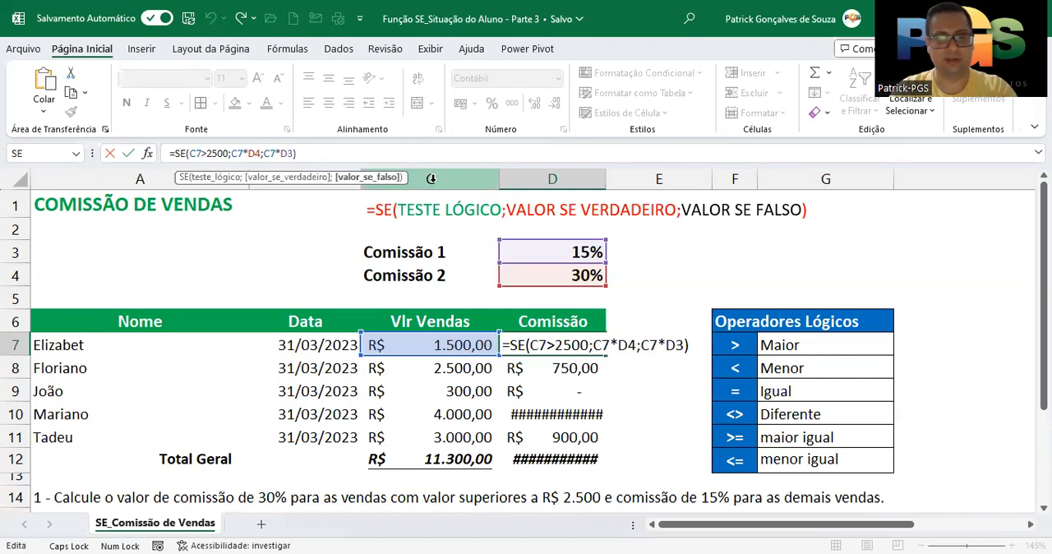
{"action": "left_click", "coordinate": [526, 391]}
{"action": "double_click", "coordinate": [525, 391]}
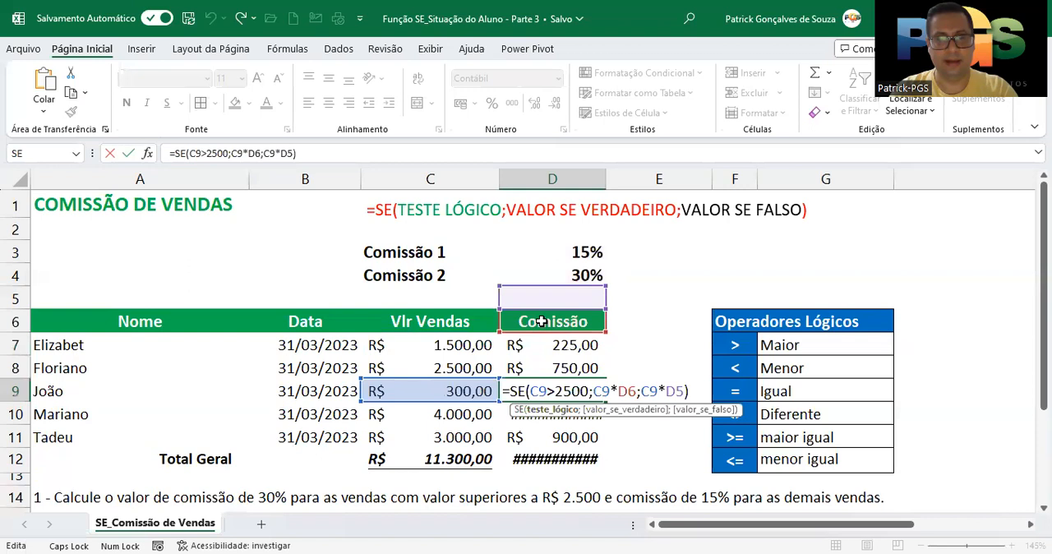
{"action": "left_click", "coordinate": [623, 391]}
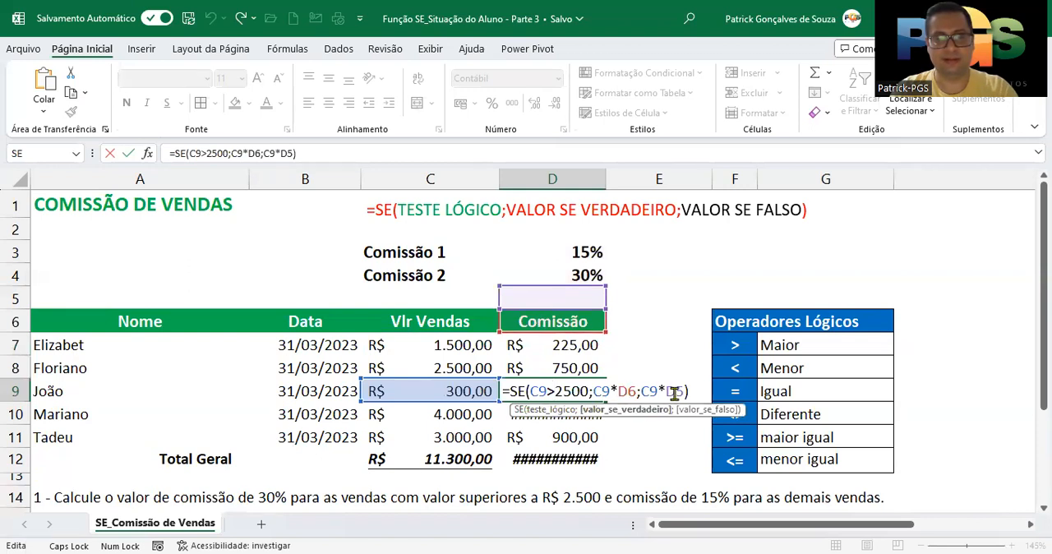
- Inspect the formulas in D11 and D10 to see which rate cells they reference
{"action": "left_click", "coordinate": [572, 457]}
{"action": "left_click", "coordinate": [579, 438]}
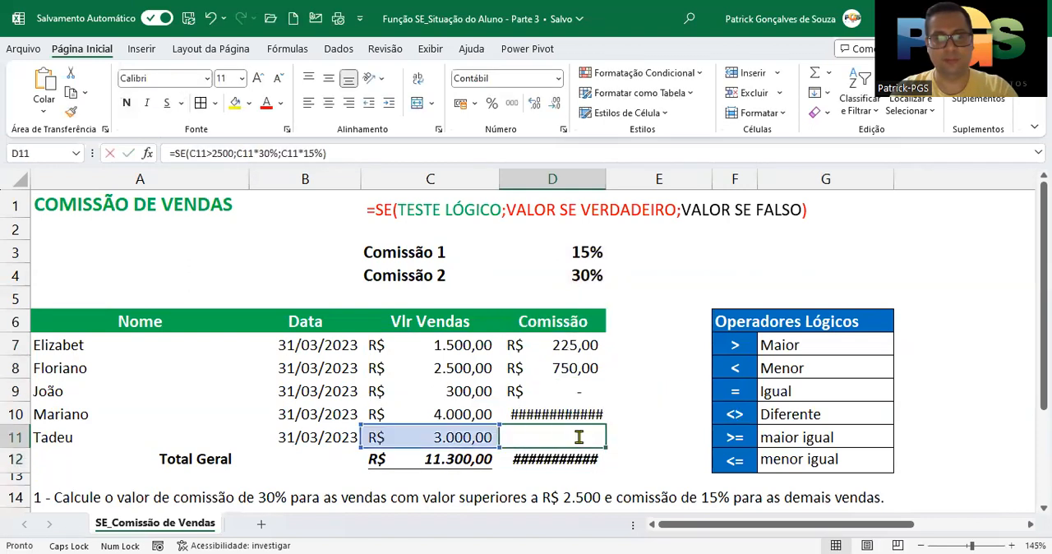
{"action": "double_click", "coordinate": [578, 438]}
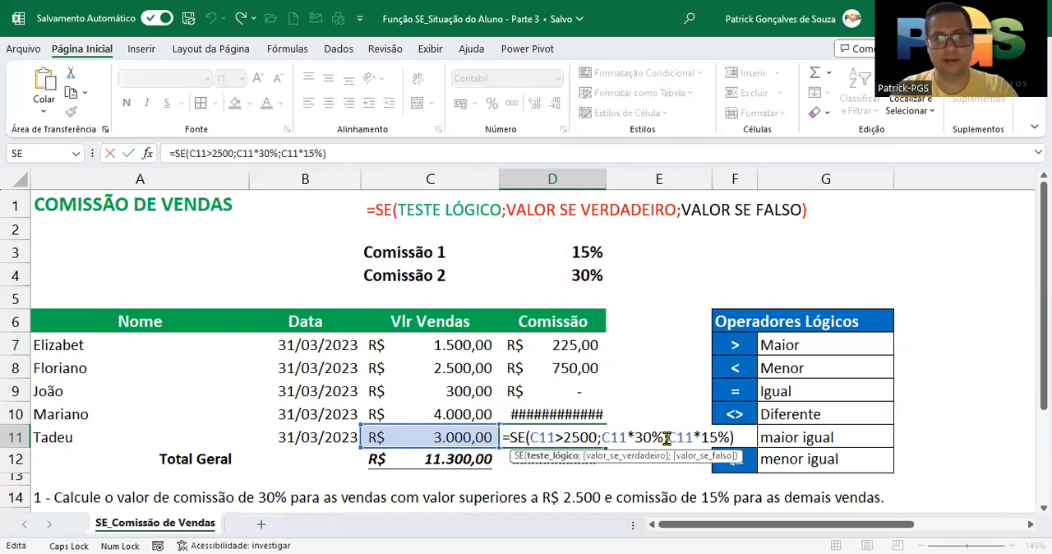
{"action": "key", "text": "Escape"}
{"action": "double_click", "coordinate": [567, 411]}
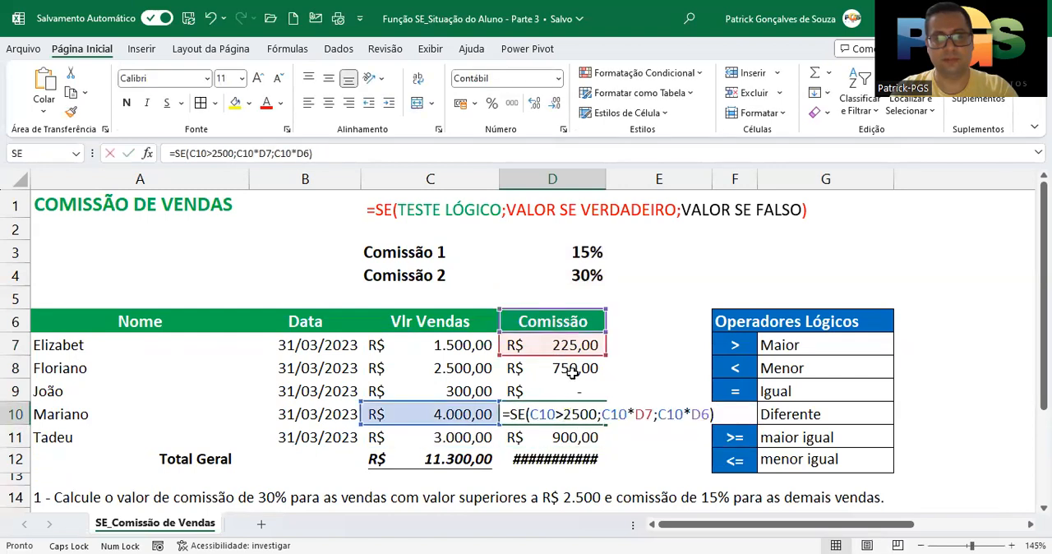
{"action": "left_click", "coordinate": [636, 415]}
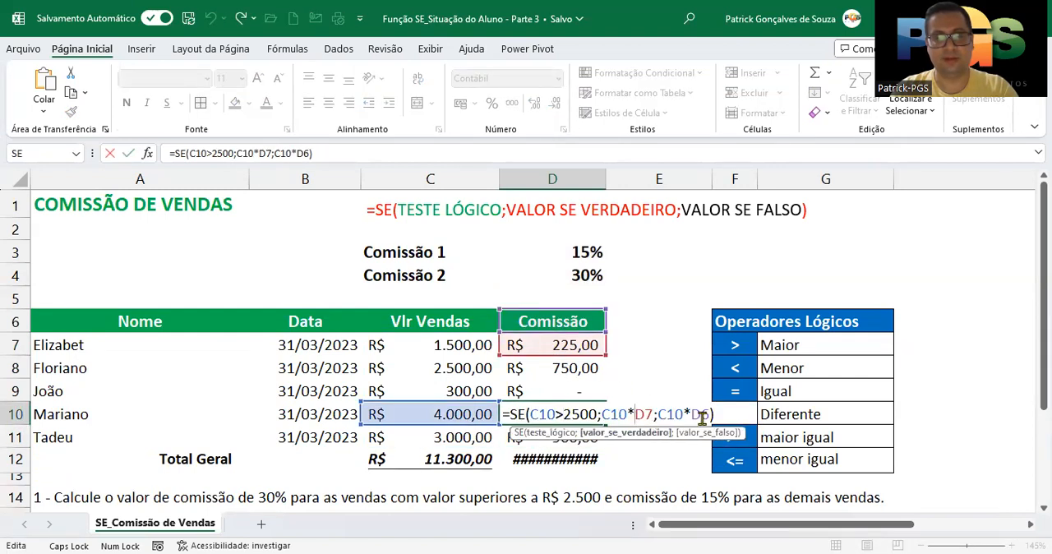
{"action": "key", "text": "Escape"}
- Clear the commission formulas in D8:D11, keeping only the one in D7
{"action": "left_click", "coordinate": [582, 345]}
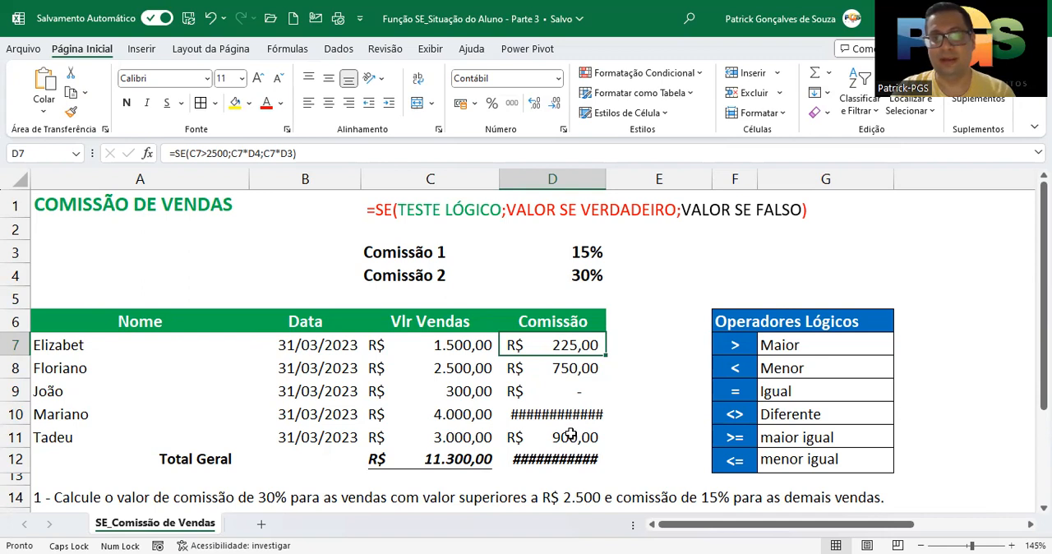
{"action": "left_click", "coordinate": [554, 367]}
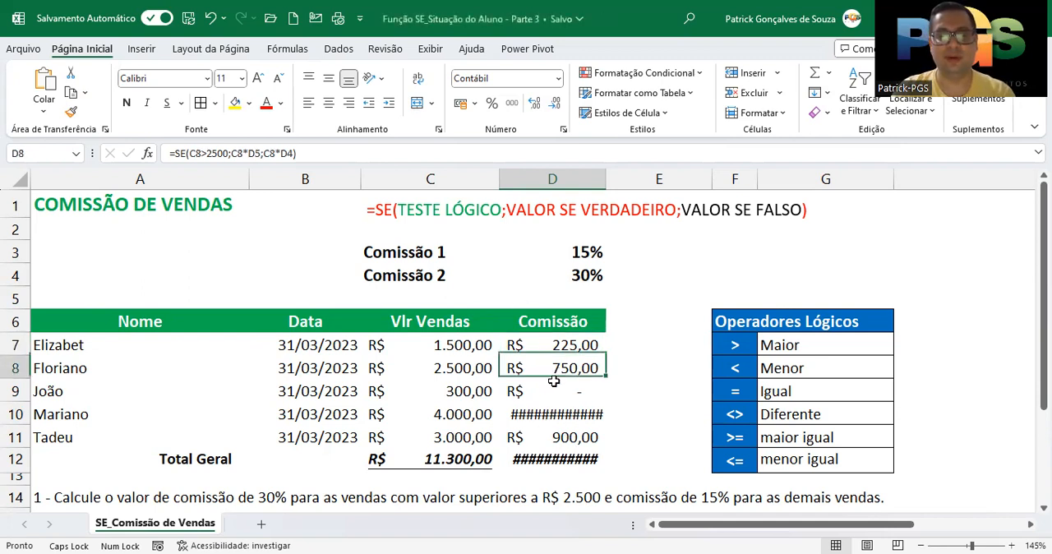
{"action": "left_click_drag", "start_coordinate": [554, 381], "coordinate": [558, 445]}
{"action": "key", "text": "Delete"}
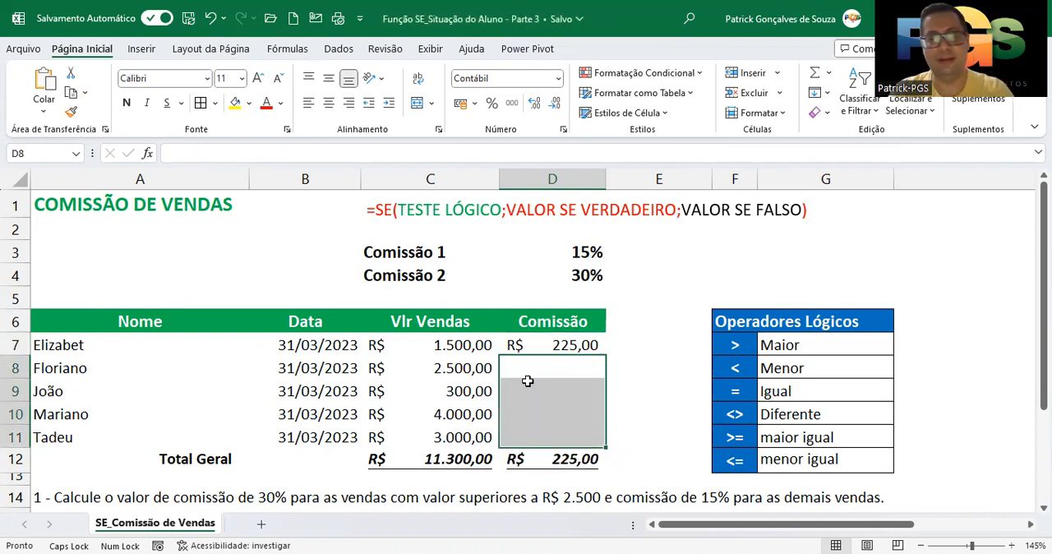
- Make the D4 reference in the D7 formula absolute, as $D$4
{"action": "left_click", "coordinate": [539, 346]}
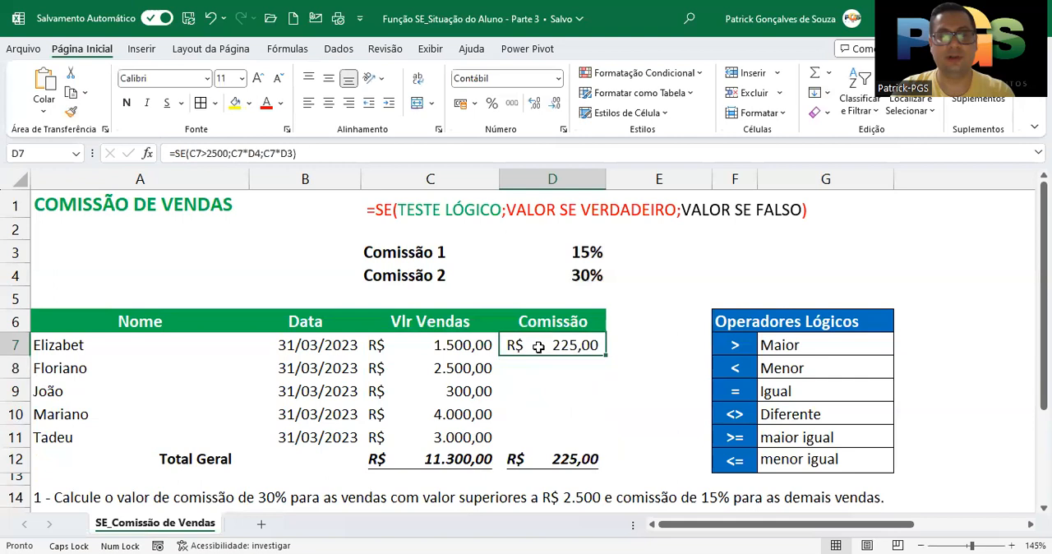
{"action": "left_click", "coordinate": [257, 154]}
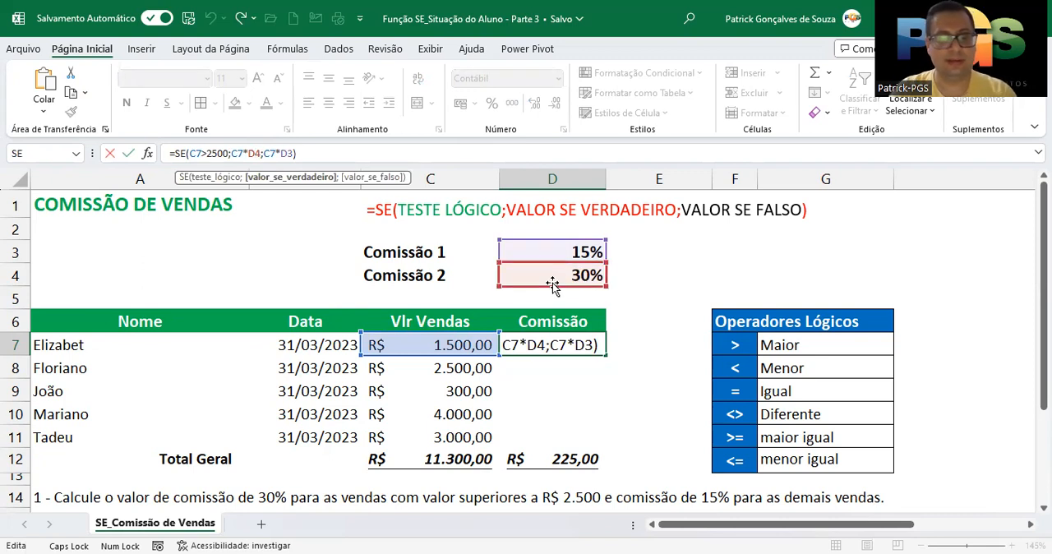
{"action": "left_click", "coordinate": [256, 157]}
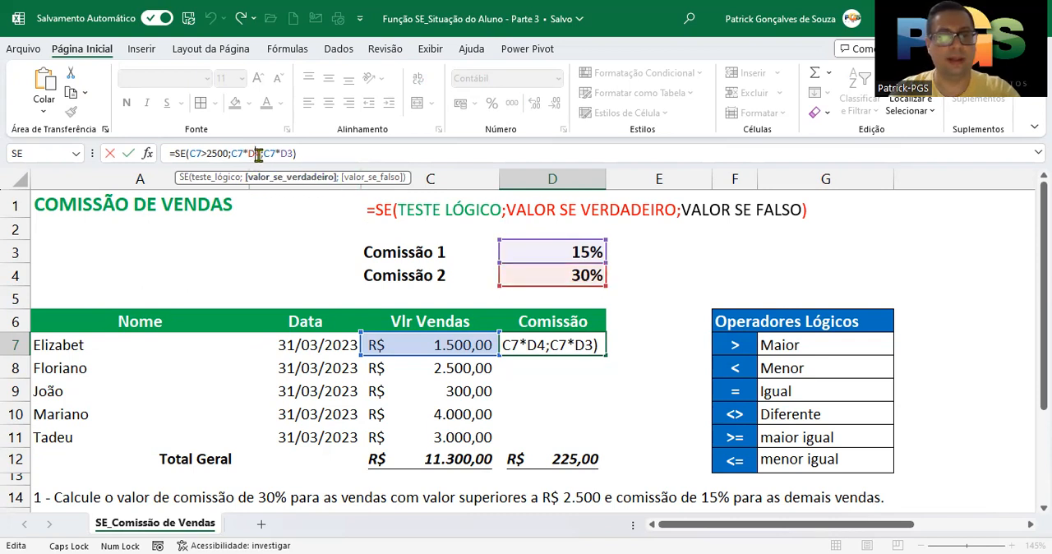
{"action": "key", "text": "F4"}
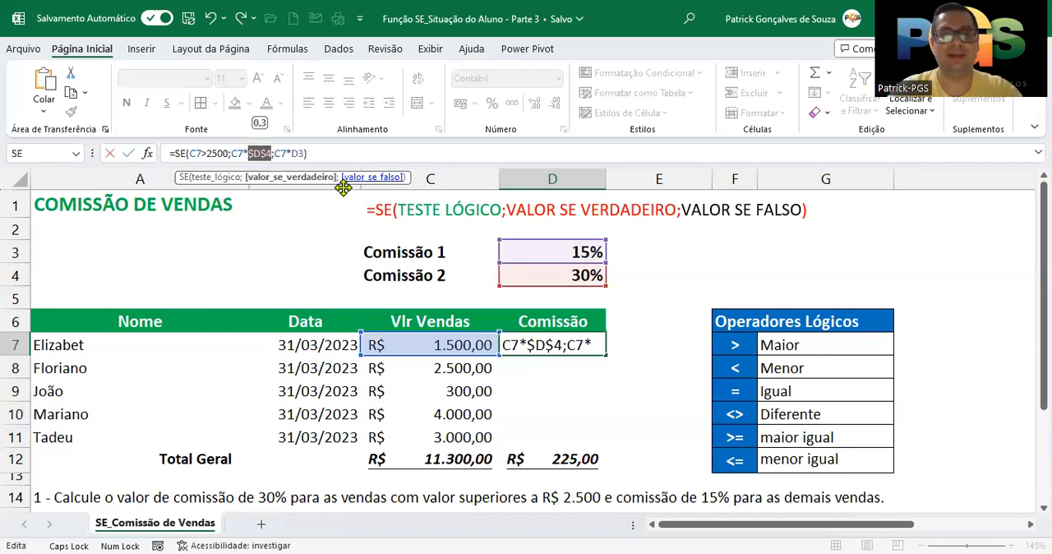
{"action": "left_click_drag", "start_coordinate": [274, 154], "coordinate": [249, 154]}
{"action": "left_click", "coordinate": [271, 154]}
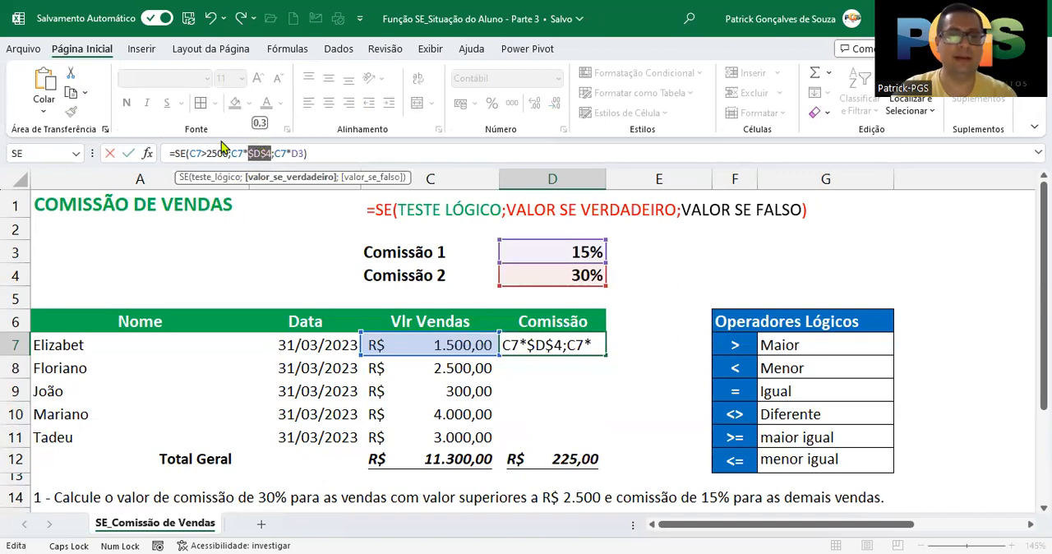
- Make the D3 reference in the D7 formula absolute as $D$3, giving =SE(C7>2500;C7*$D$4;C7*$D$3)
{"action": "left_click", "coordinate": [304, 155]}
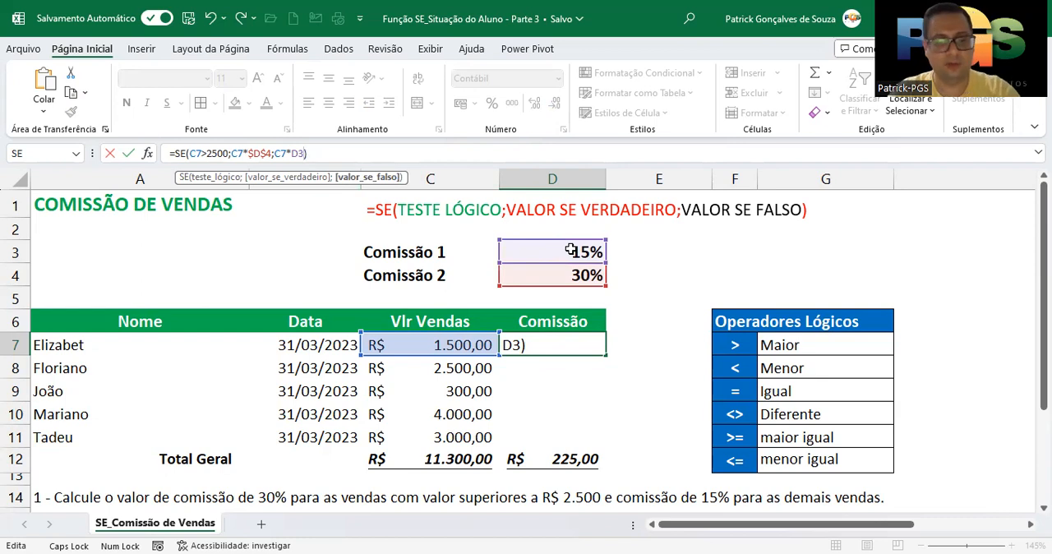
{"action": "key", "text": "F4"}
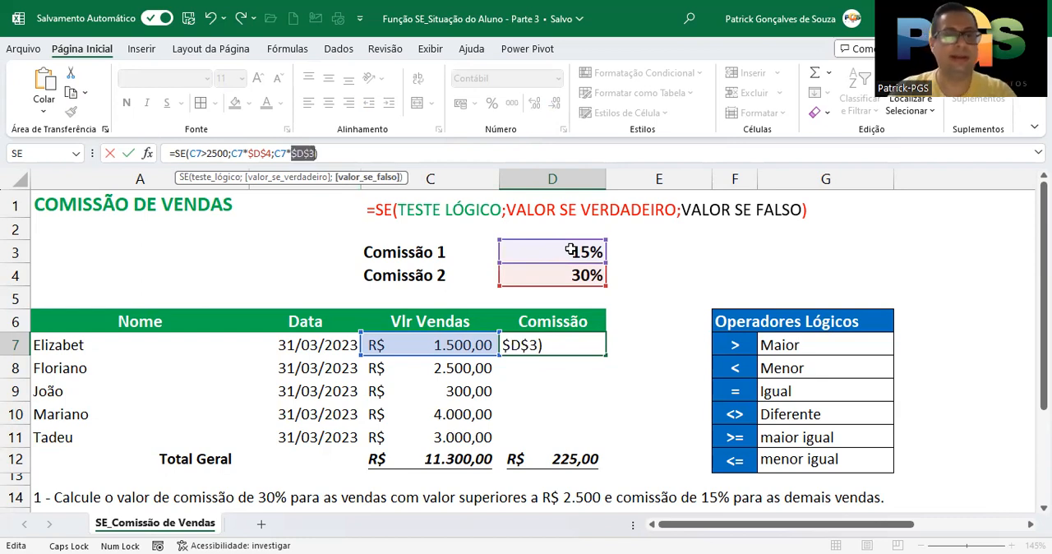
{"action": "left_click", "coordinate": [328, 154]}
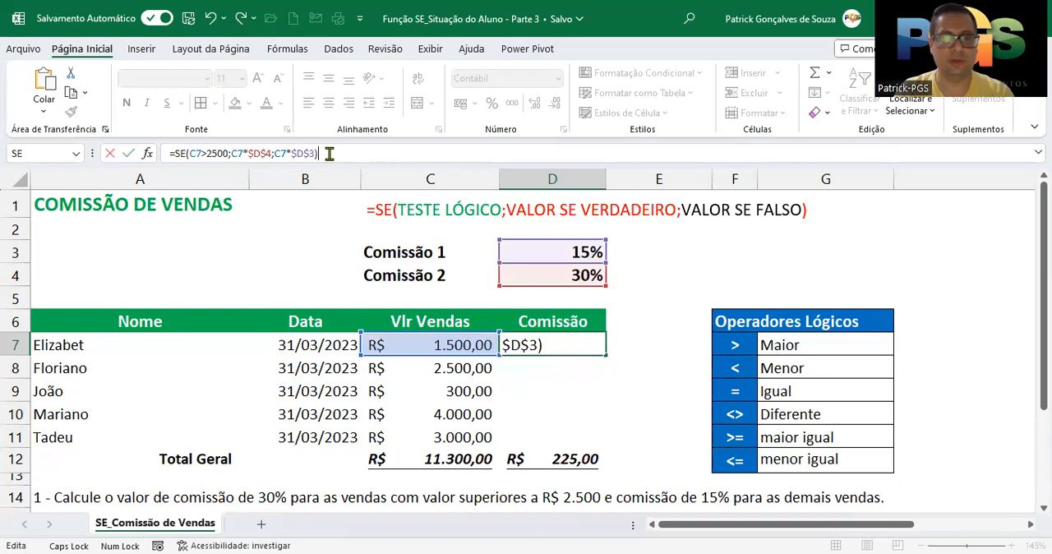
{"action": "left_click", "coordinate": [272, 153]}
{"action": "left_click_drag", "start_coordinate": [273, 154], "coordinate": [315, 153]}
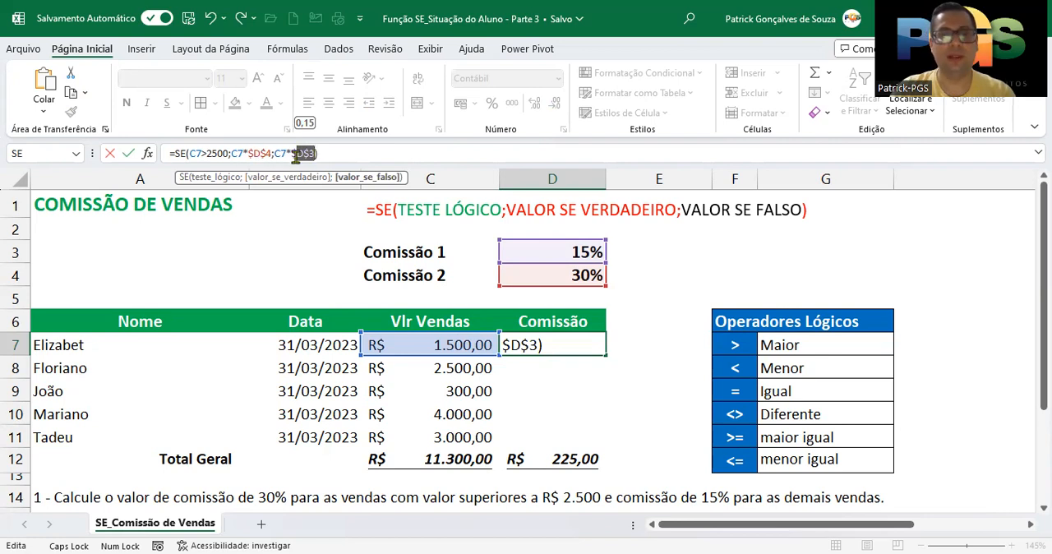
{"action": "key", "text": "Return"}
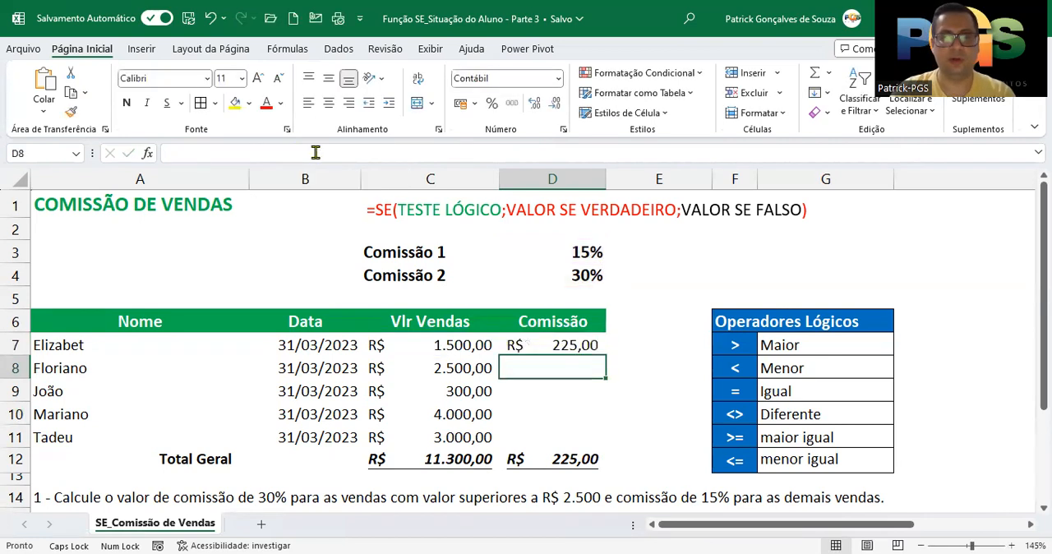
- Fill the D7 commission formula down through D11, and display the formula in D7
{"action": "left_click", "coordinate": [572, 343]}
{"action": "left_click_drag", "start_coordinate": [608, 355], "coordinate": [598, 443]}
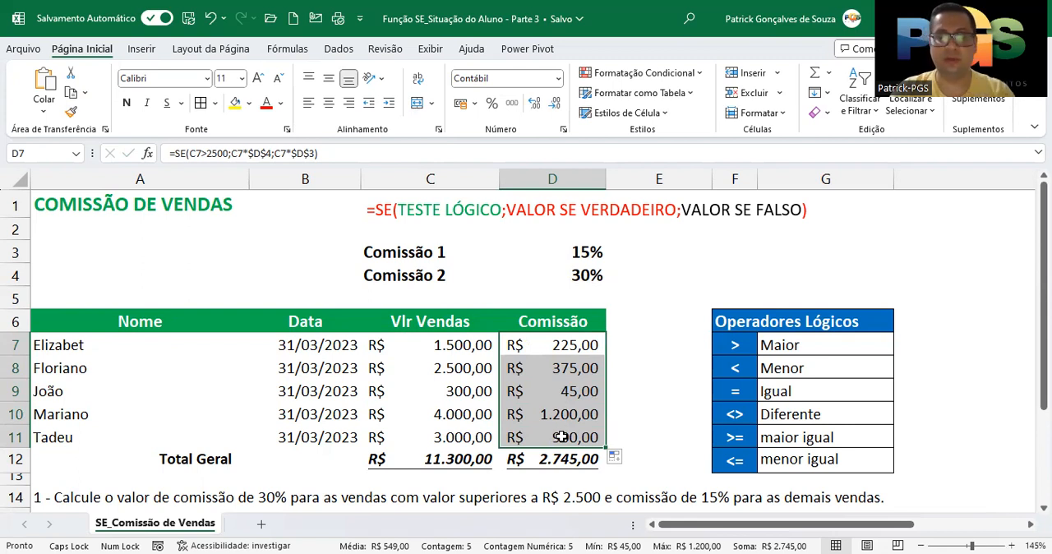
{"action": "double_click", "coordinate": [569, 343]}
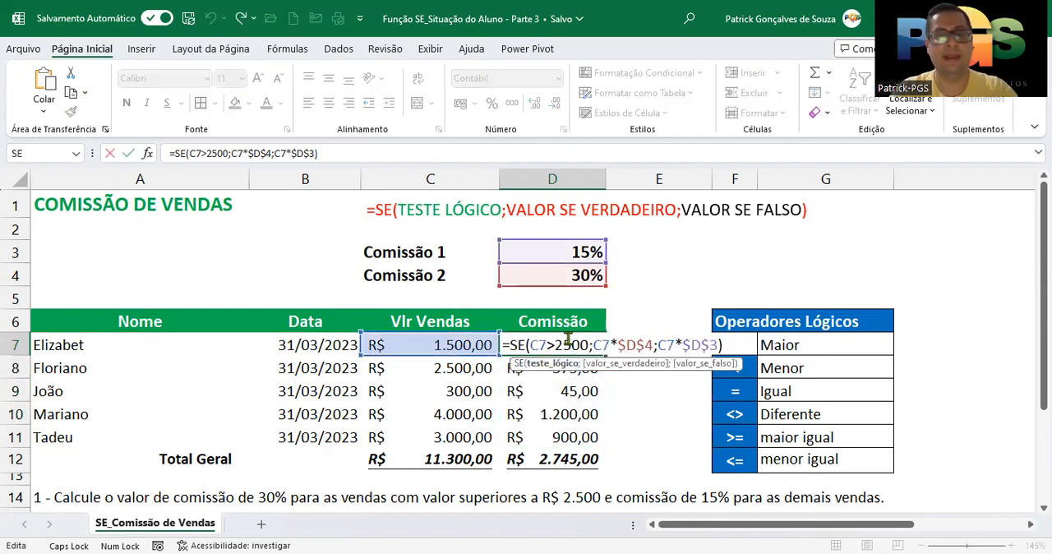
- Examine the copied commission formulas in D10 and D8, checking their row references and the absolute references $D$4 and $D$3
{"action": "key", "text": "Escape"}
{"action": "left_click", "coordinate": [578, 415]}
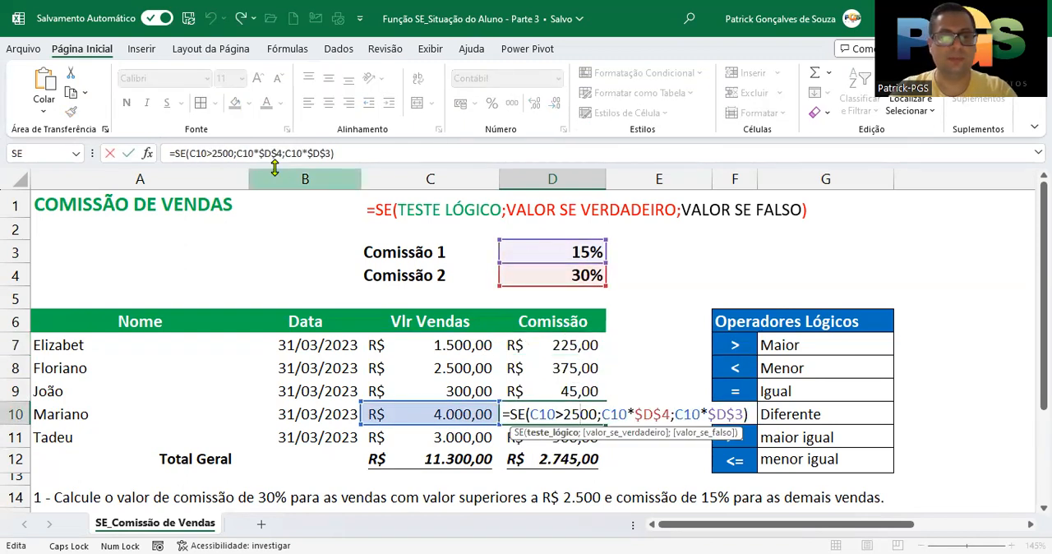
{"action": "left_click", "coordinate": [326, 154]}
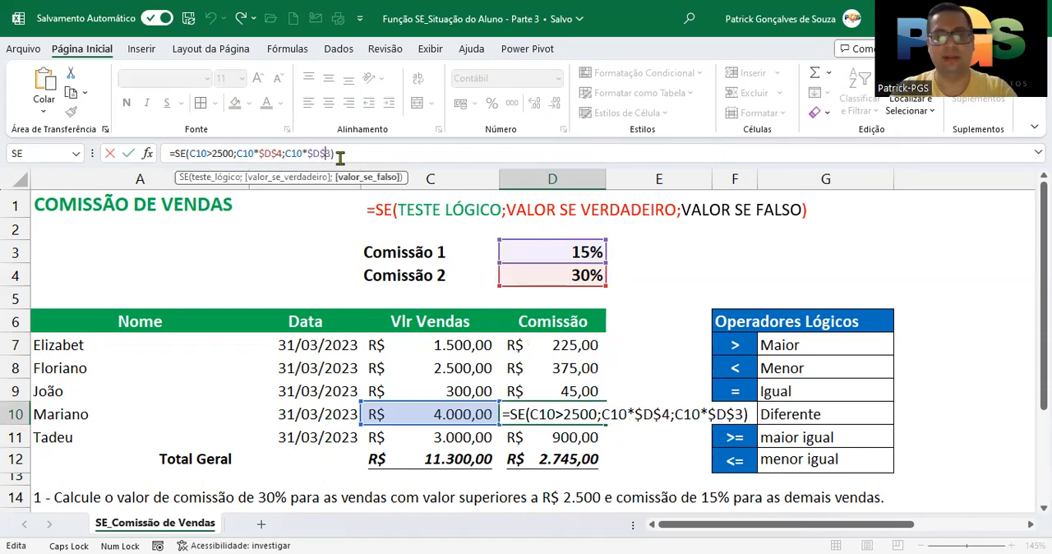
{"action": "key", "text": "Return"}
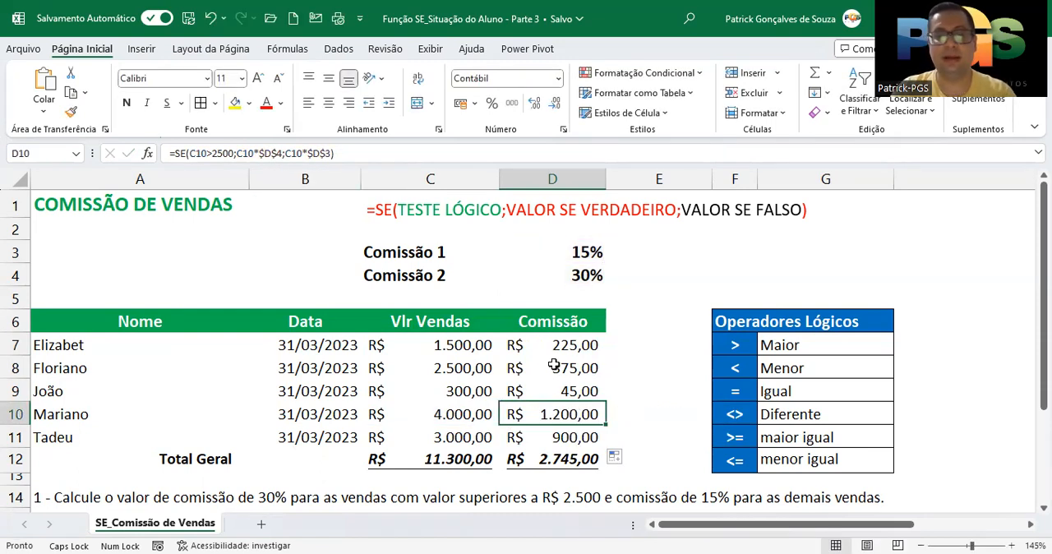
{"action": "left_click_drag", "start_coordinate": [575, 346], "coordinate": [564, 439]}
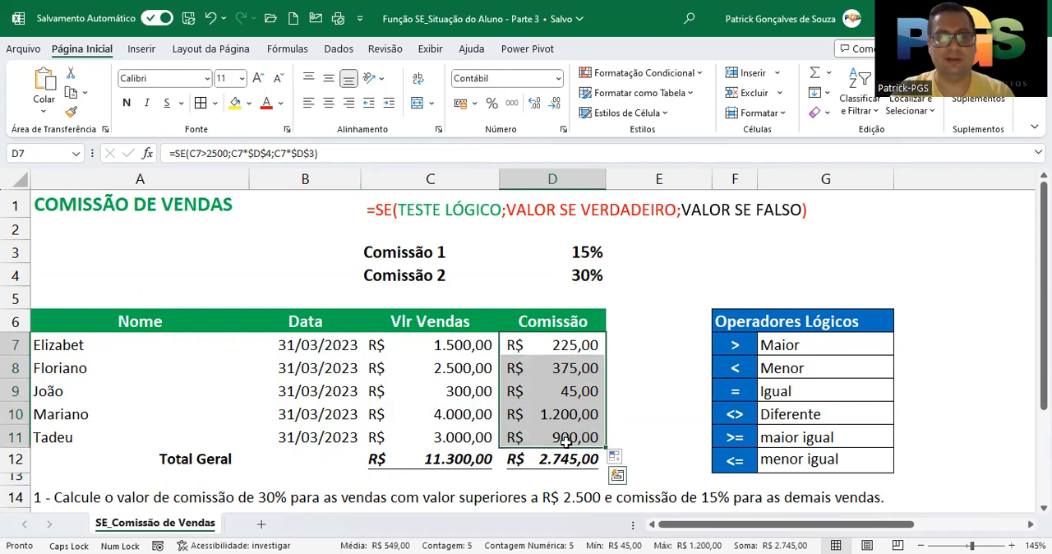
{"action": "left_click", "coordinate": [554, 368]}
{"action": "double_click", "coordinate": [554, 368]}
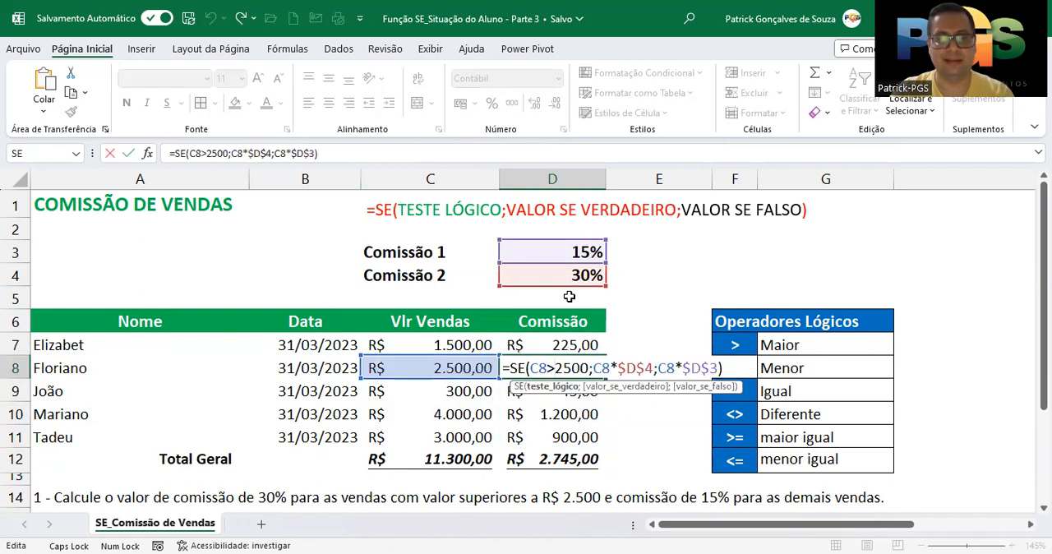
{"action": "key", "text": "Return"}
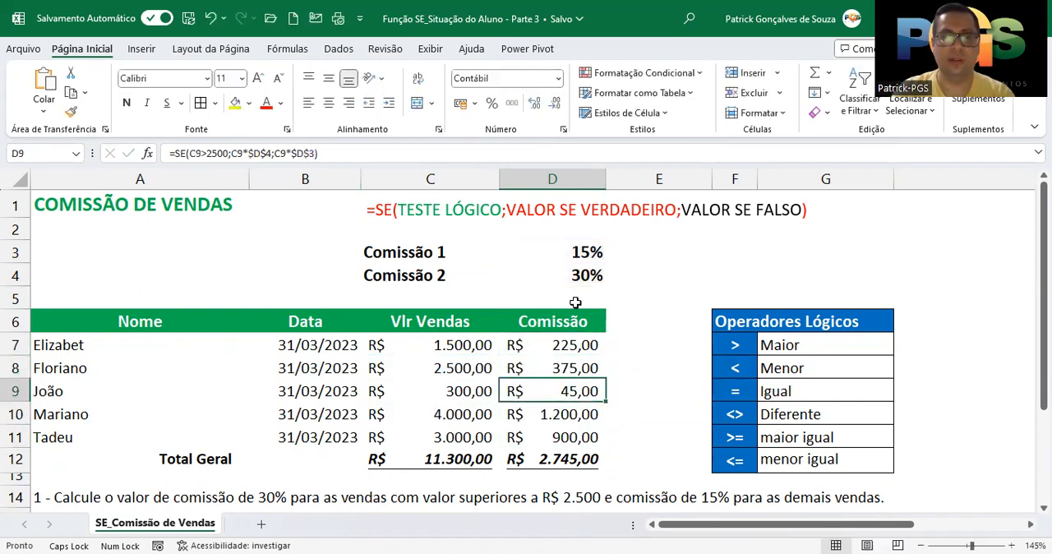
- Set the Comissão 1 rate in D3 to 10% and the Comissão 2 rate in D4 to 15%, and review D7:D11
{"action": "left_click", "coordinate": [591, 253]}
{"action": "type", "text": "10"}
{"action": "key", "text": "Return"}
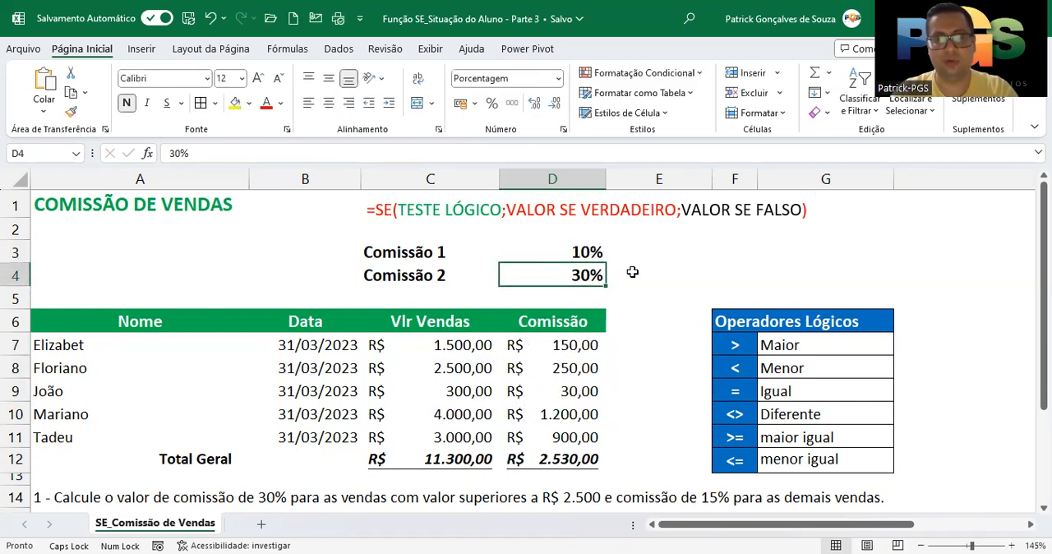
{"action": "type", "text": "15"}
{"action": "key", "text": "Return"}
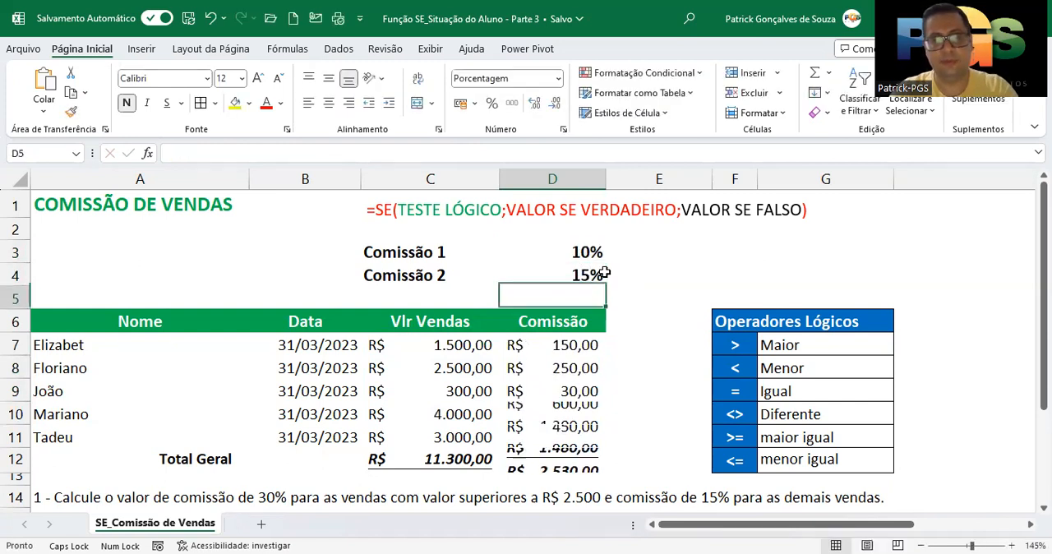
{"action": "left_click_drag", "start_coordinate": [582, 345], "coordinate": [569, 429]}
- Set the Comissão 1 rate in D3 to 15% and the Comissão 2 rate in D4 to 30%, and review the commissions in D7:D11
{"action": "left_click_drag", "start_coordinate": [582, 252], "coordinate": [580, 275]}
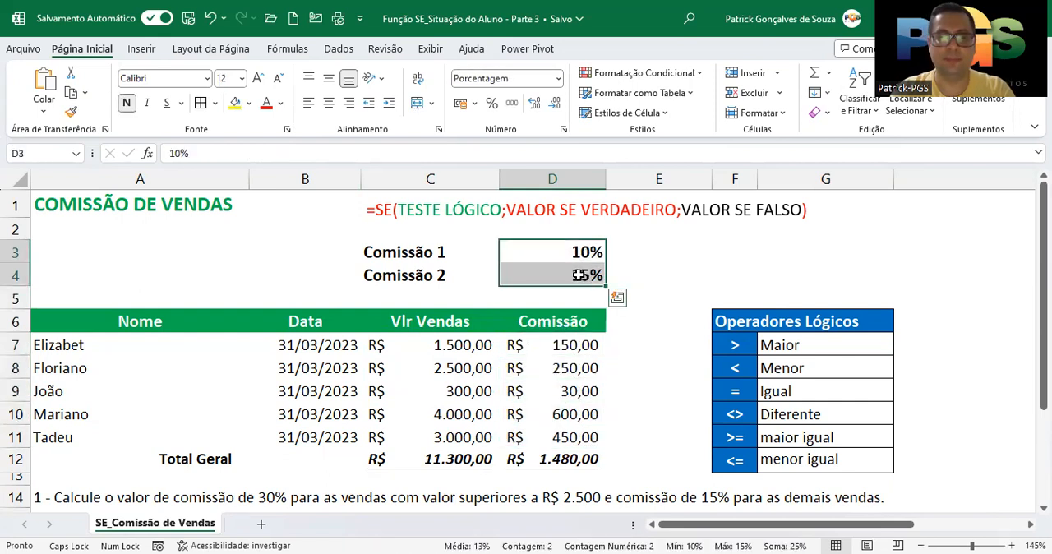
{"action": "left_click", "coordinate": [582, 251]}
{"action": "type", "text": "15"}
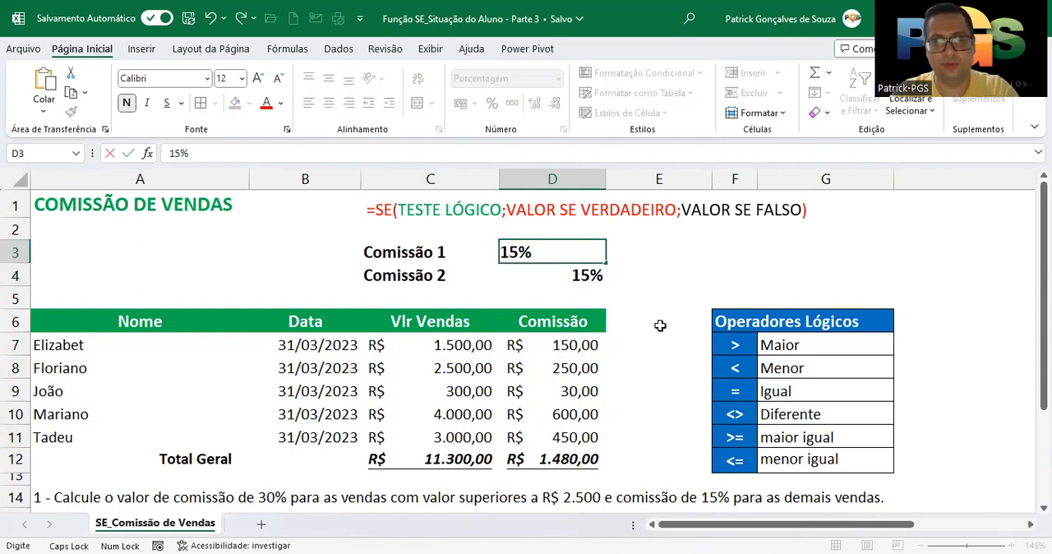
{"action": "key", "text": "Return"}
{"action": "type", "text": "30"}
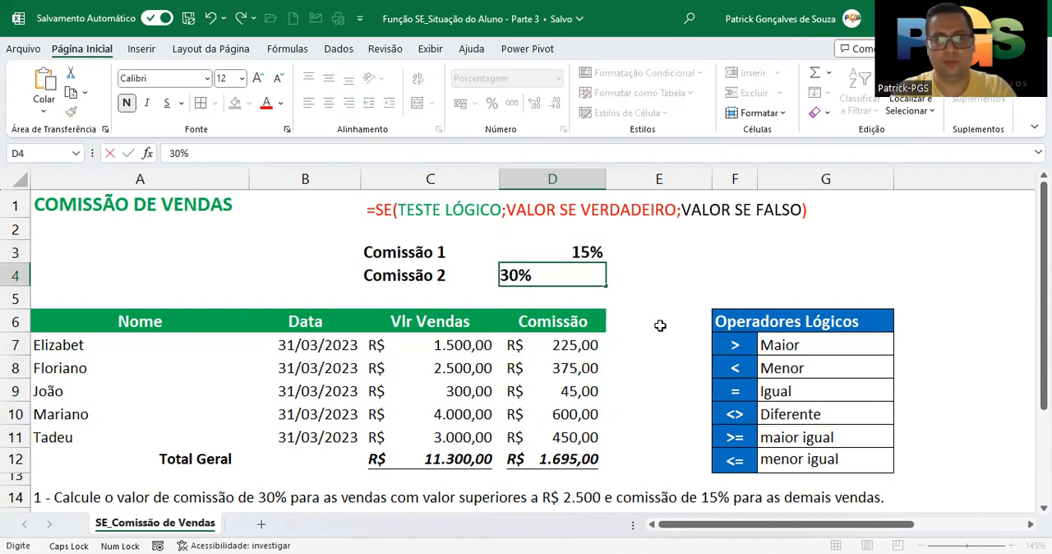
{"action": "key", "text": "Return"}
{"action": "left_click_drag", "start_coordinate": [577, 344], "coordinate": [593, 434]}
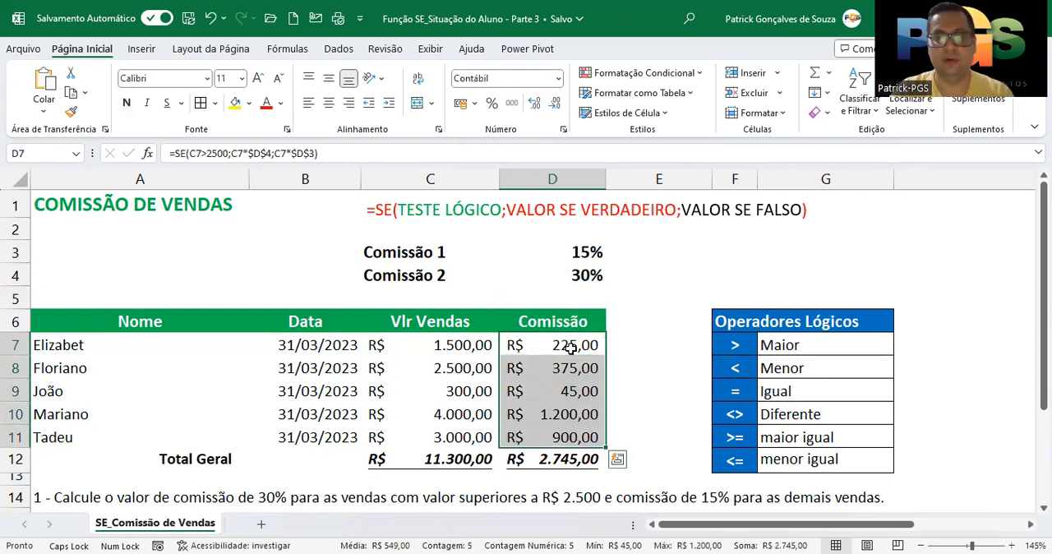
{"action": "left_click", "coordinate": [571, 345]}
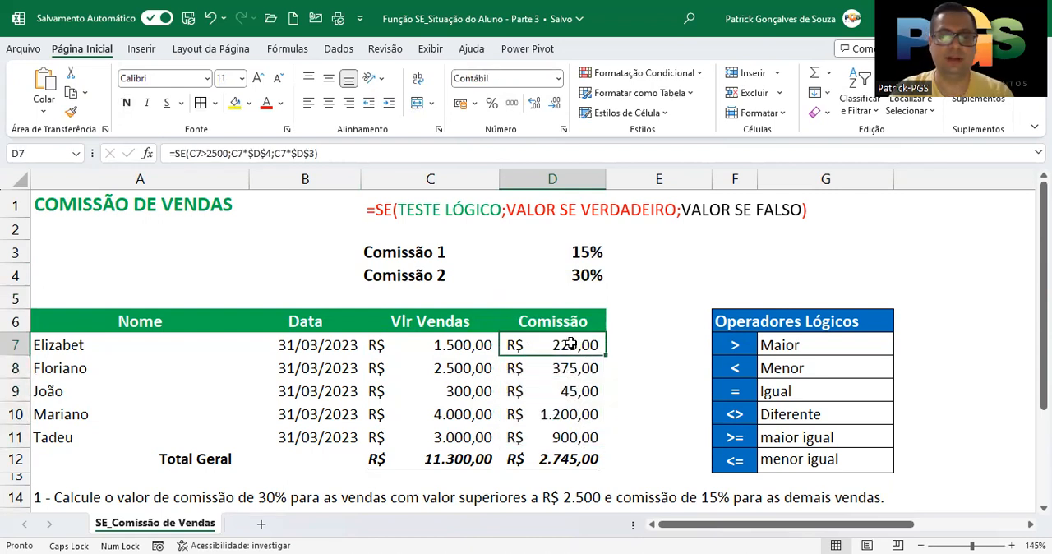